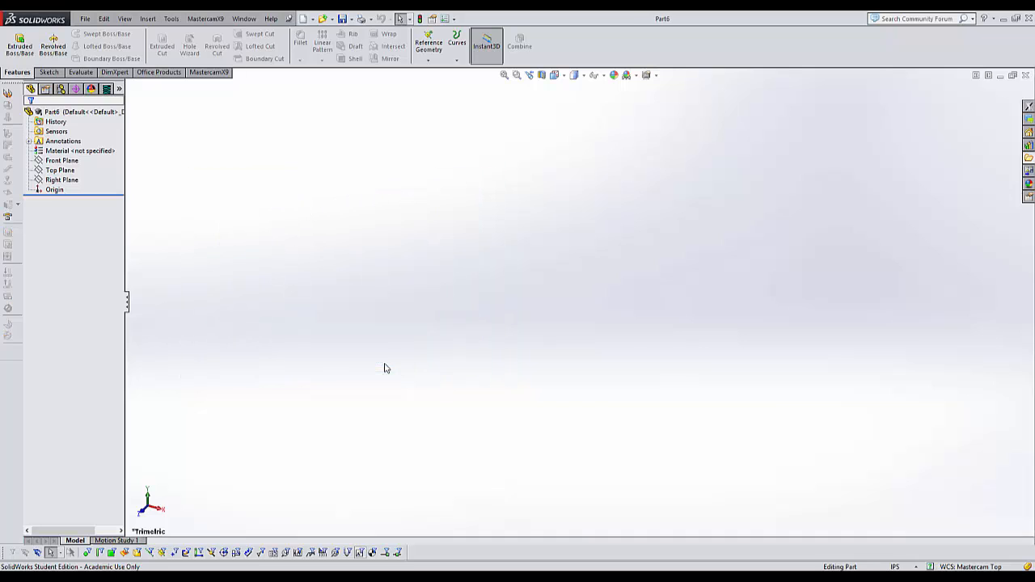
# Set the document's dimensions to remove leading zeroes and use a primary precision of .123
pyautogui.click(454, 19)
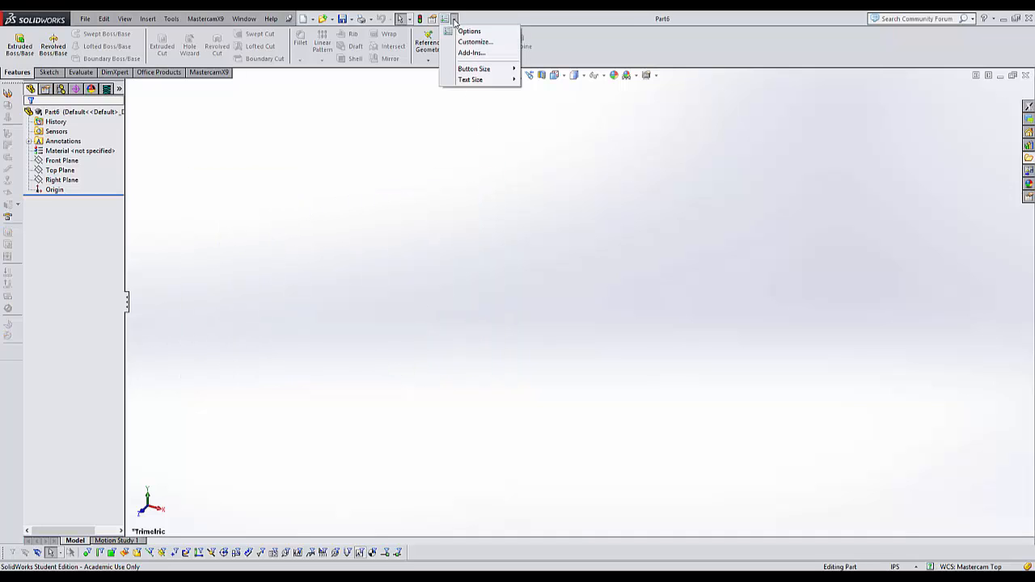
pyautogui.click(467, 30)
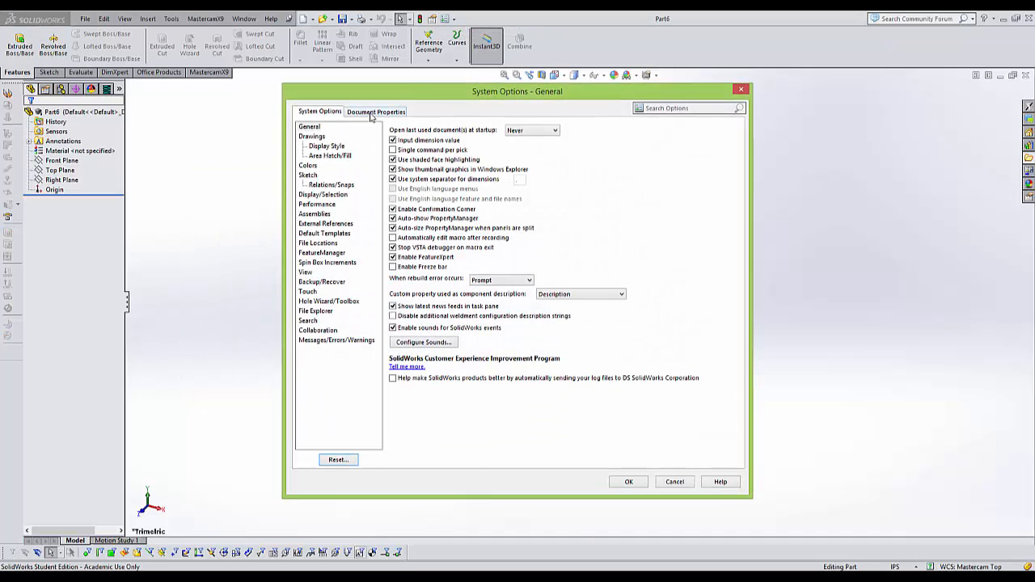
pyautogui.click(372, 114)
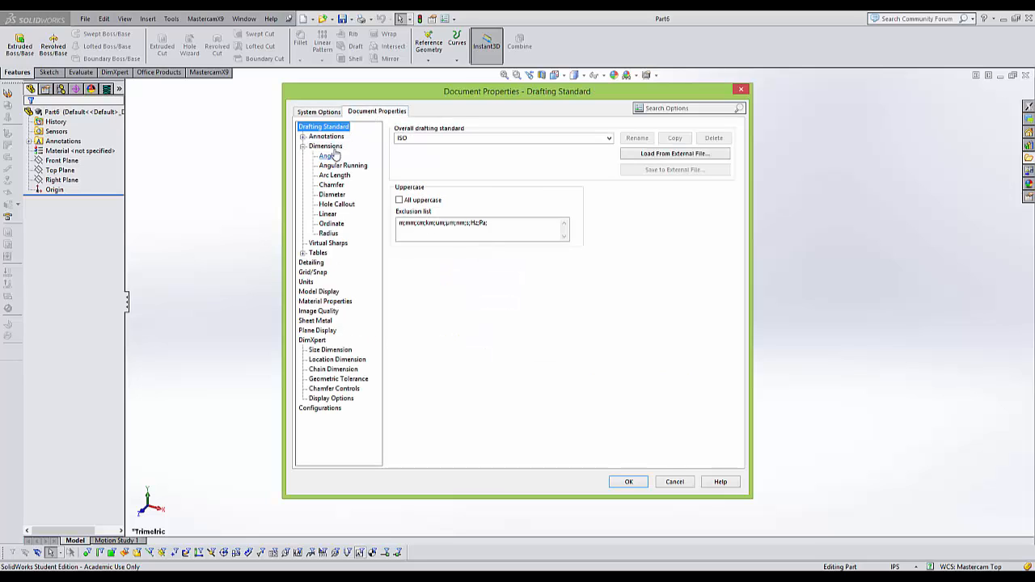
pyautogui.click(330, 147)
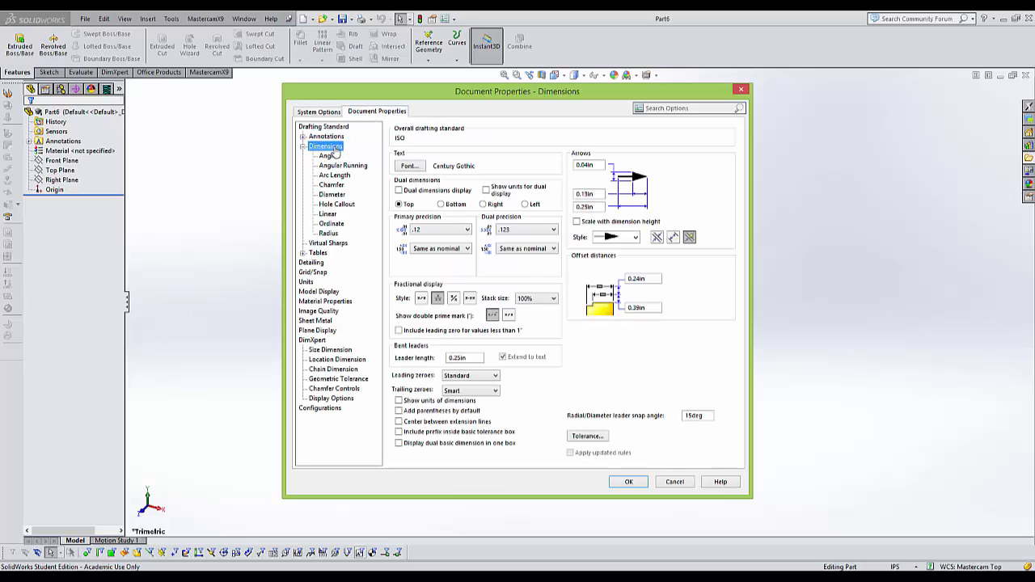
pyautogui.click(492, 377)
pyautogui.click(488, 404)
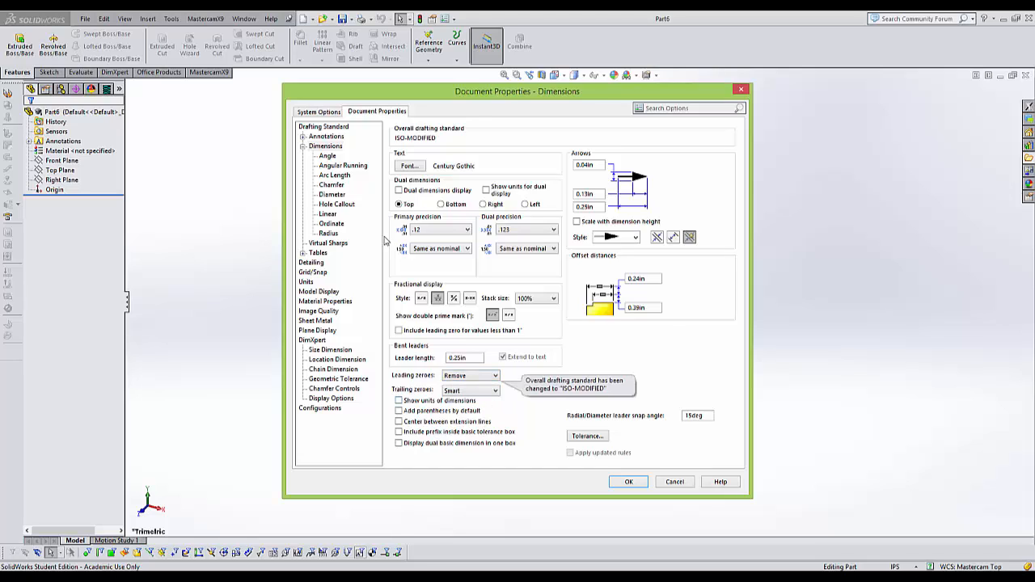
pyautogui.click(468, 231)
pyautogui.click(451, 263)
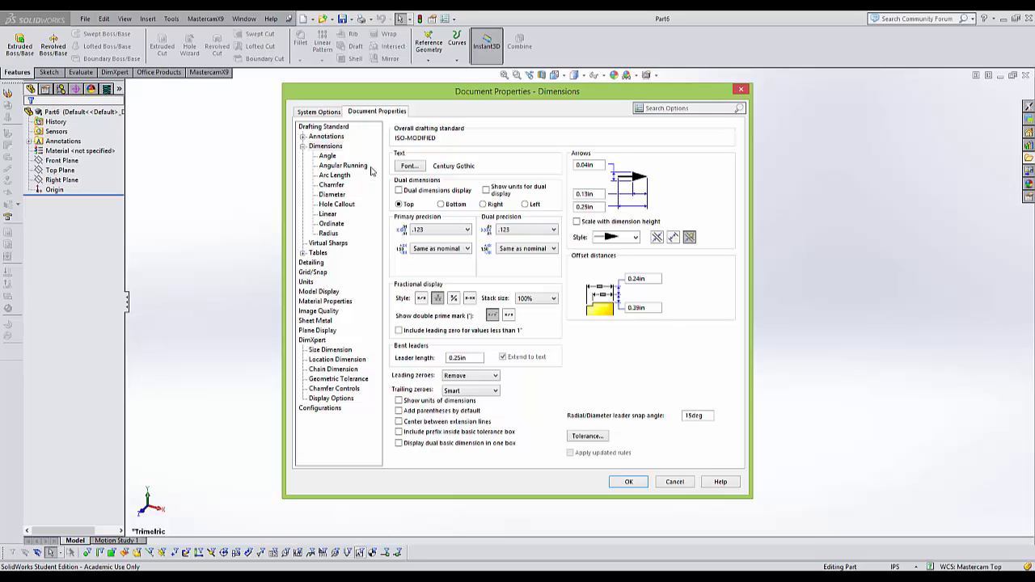
# Set the linear dimension text position to Broken Leader, Aligned Text, check the unit system and apply the document properties
pyautogui.click(328, 214)
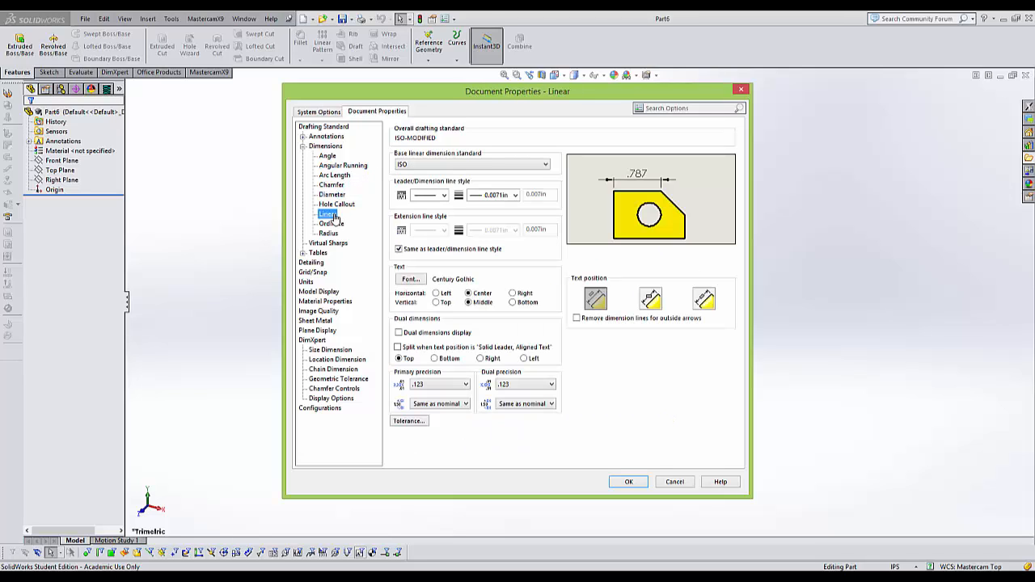
pyautogui.click(708, 304)
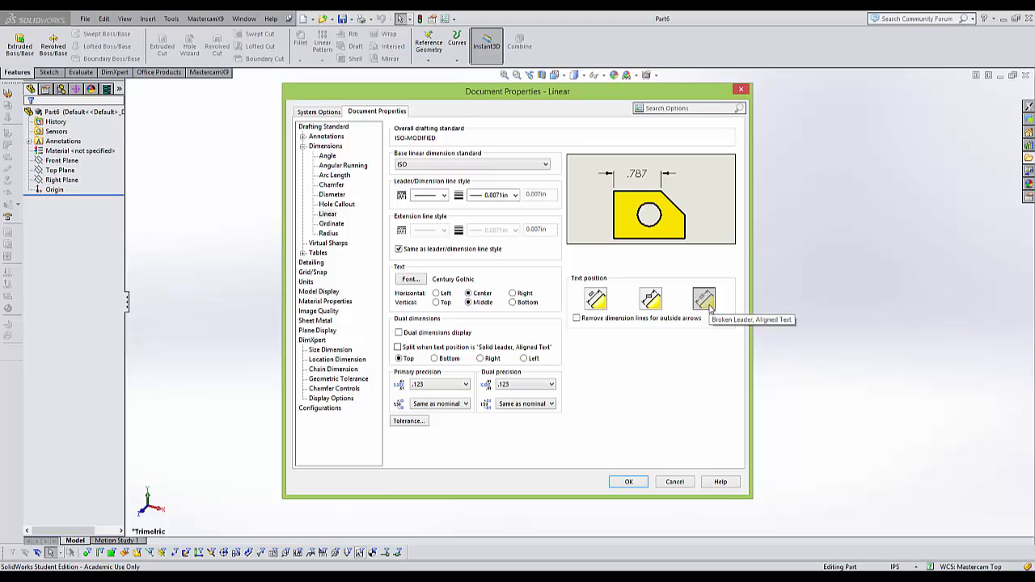
pyautogui.click(306, 281)
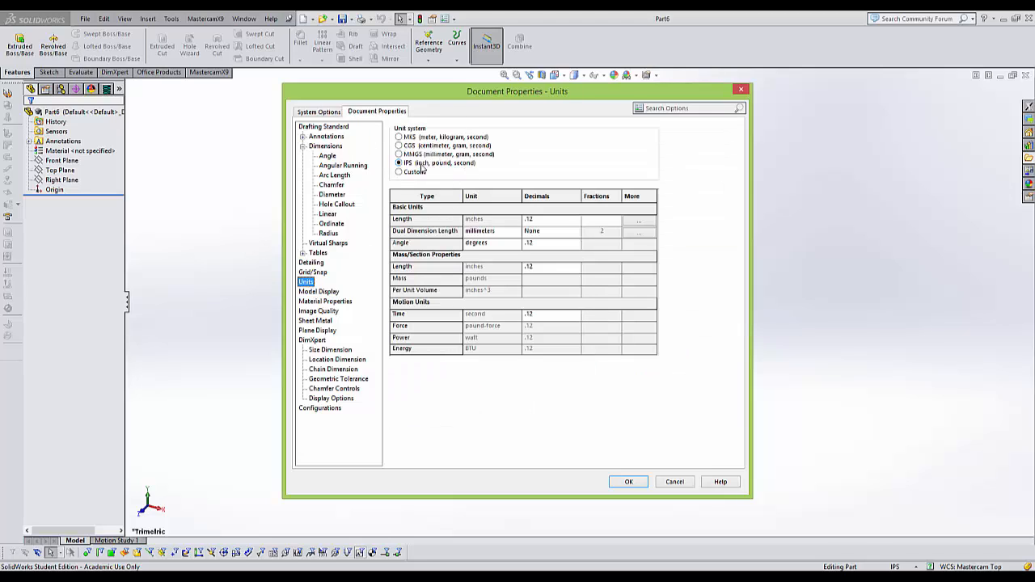
pyautogui.click(629, 483)
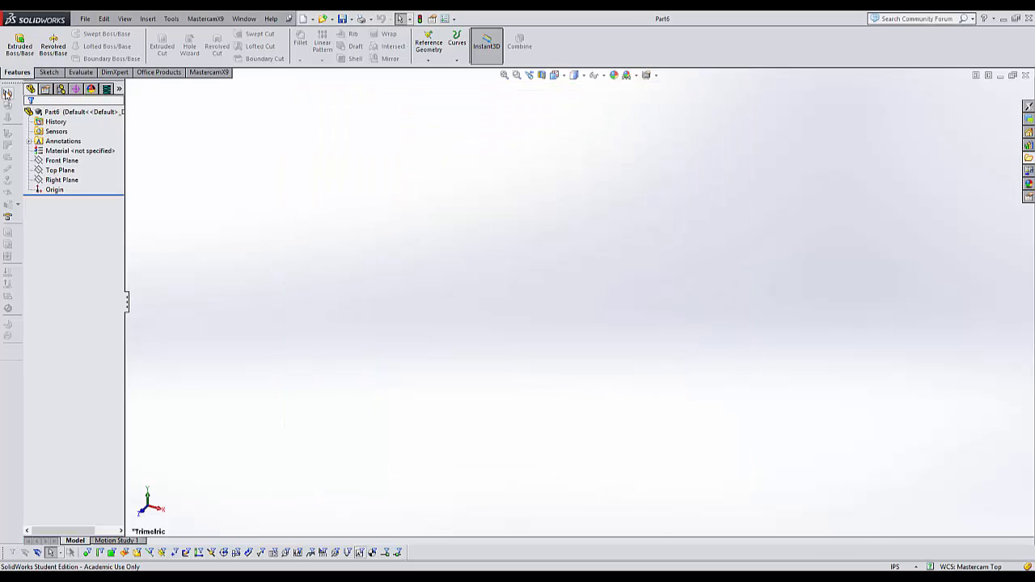
# Start a Base Flange sketch on the Top Plane with a center rectangle about 5.9 by 4.2 in, centred on the origin
pyautogui.click(8, 94)
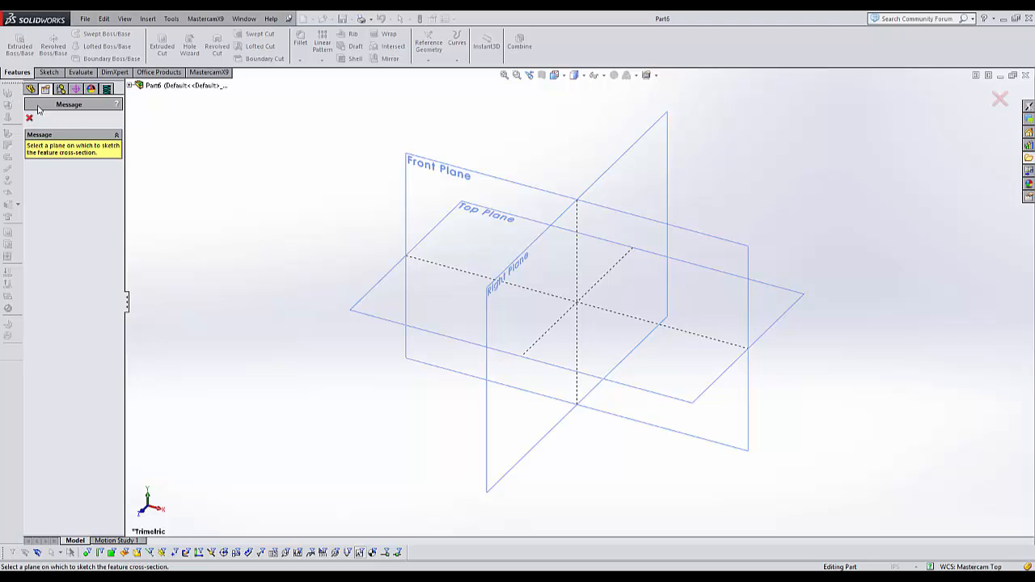
pyautogui.click(374, 312)
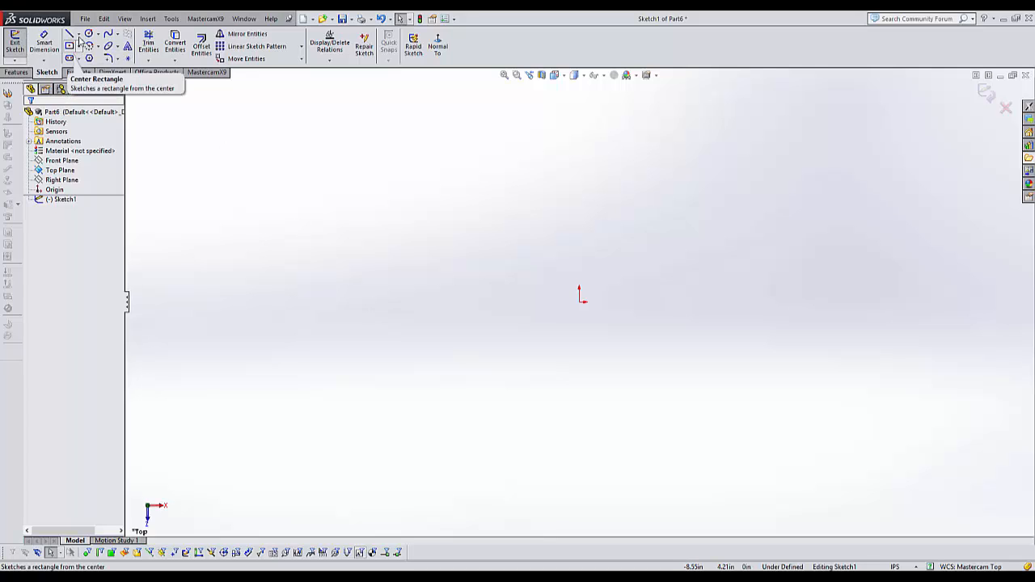
pyautogui.click(92, 36)
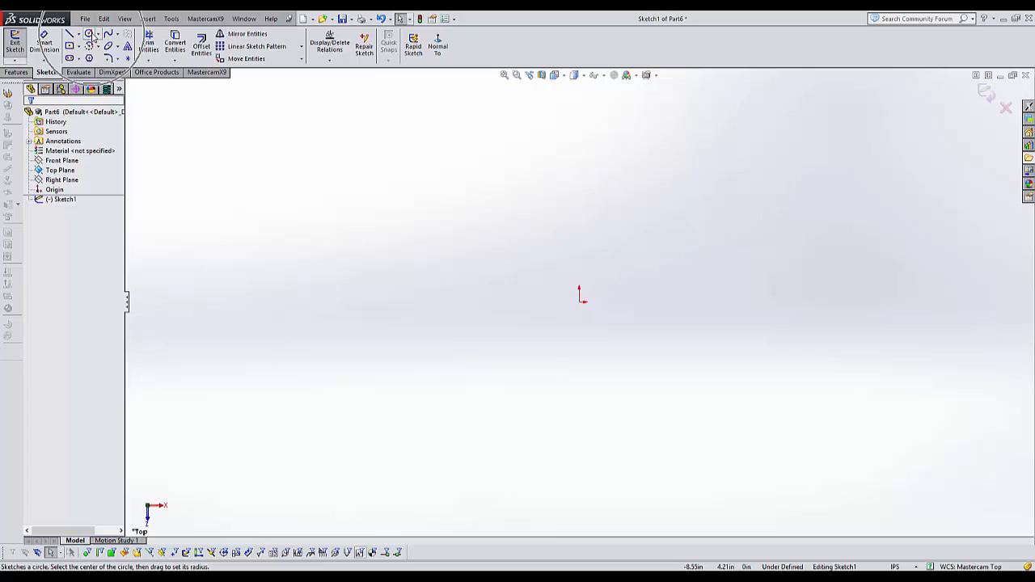
pyautogui.click(79, 47)
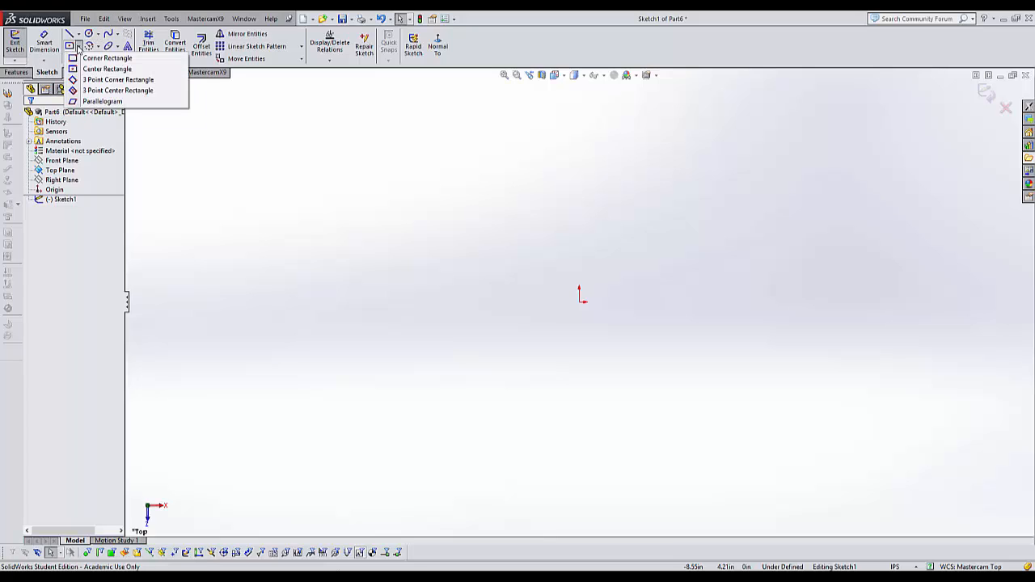
pyautogui.click(105, 69)
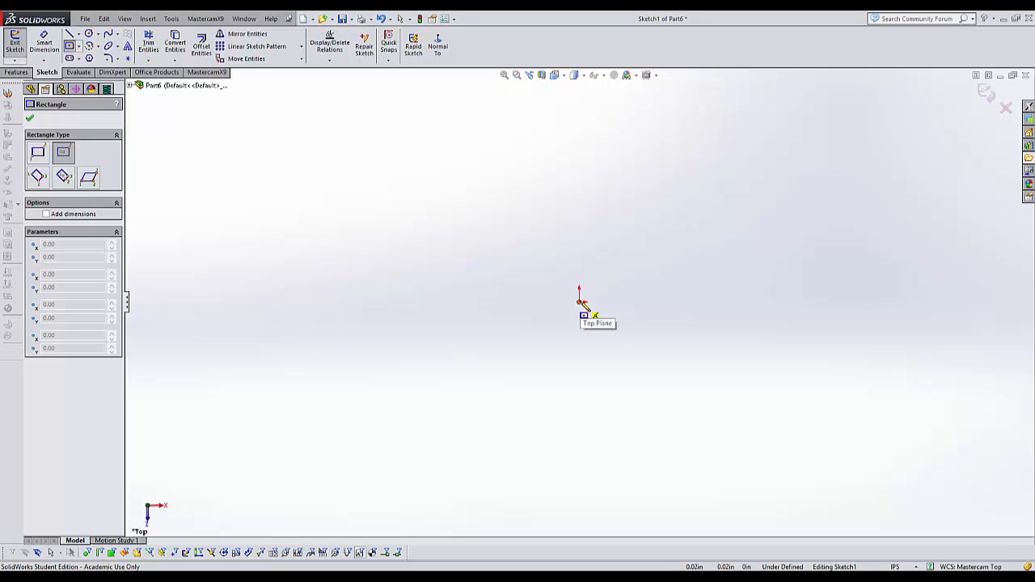
pyautogui.moveTo(580, 301); pyautogui.dragTo(735, 414)
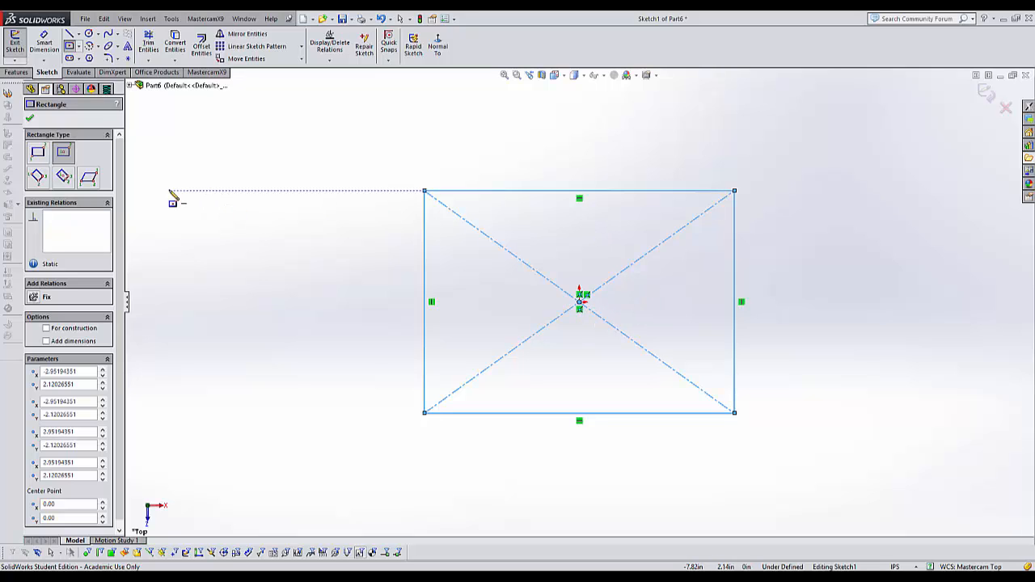
pyautogui.click(30, 121)
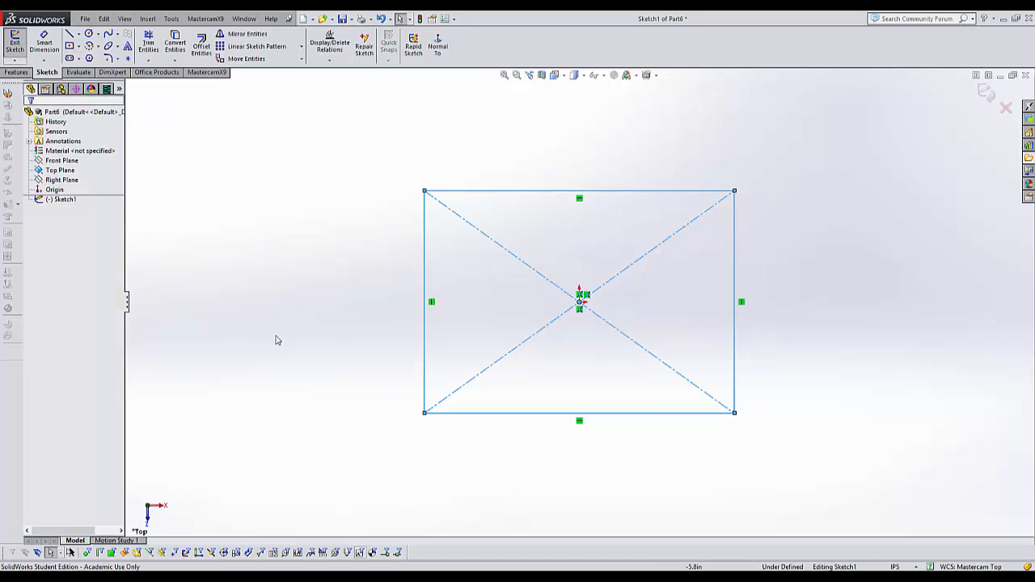
# Dimension the rectangle's lower horizontal edge to 9 in
pyautogui.press('d')
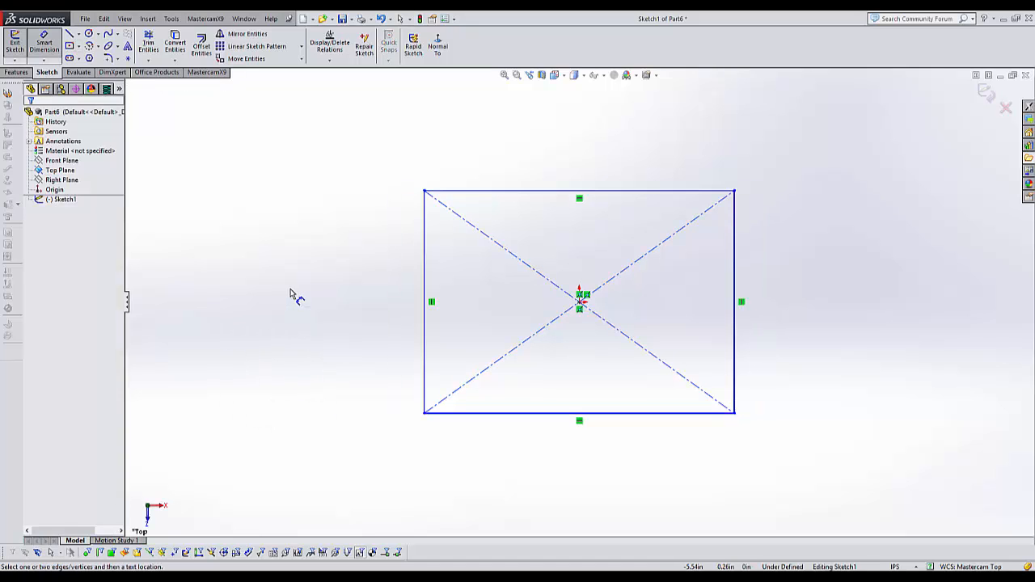
pyautogui.click(569, 433)
pyautogui.click(587, 452)
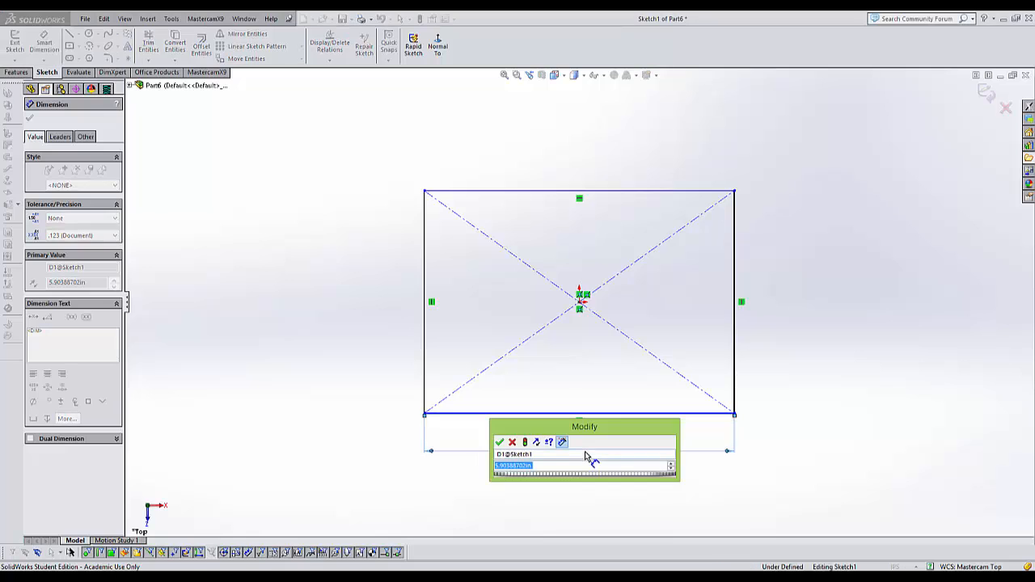
pyautogui.write('9.')
pyautogui.press('Return')
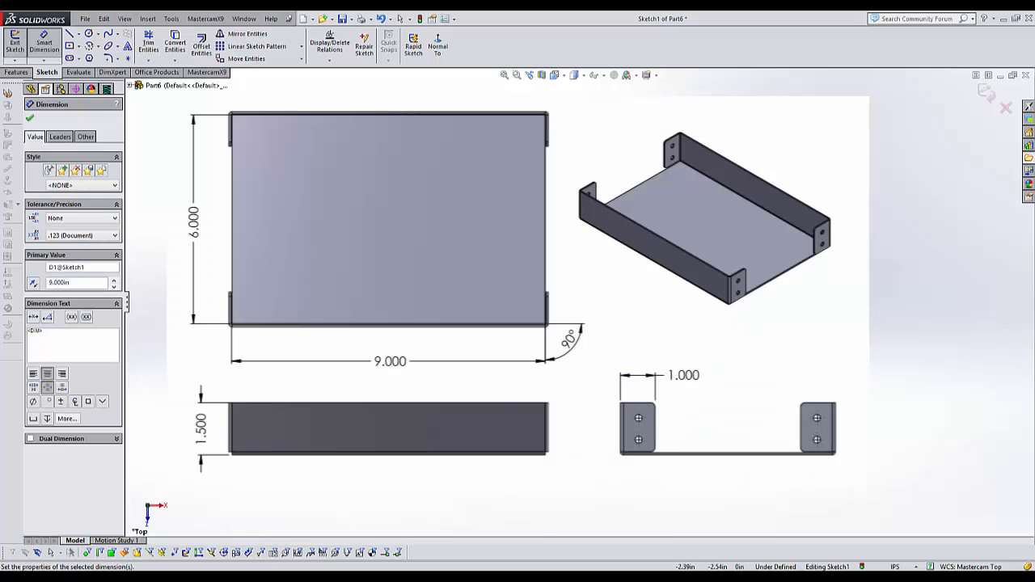
# Dimension the rectangle's vertical side to 6 in and finish the sketch
pyautogui.click(425, 340)
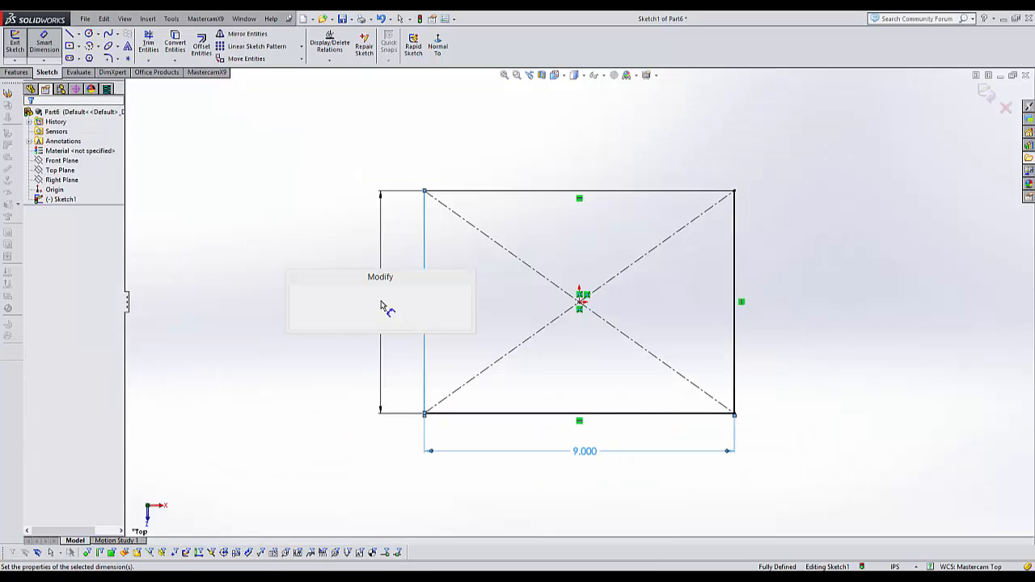
pyautogui.click(380, 303)
pyautogui.write('6')
pyautogui.press('Return')
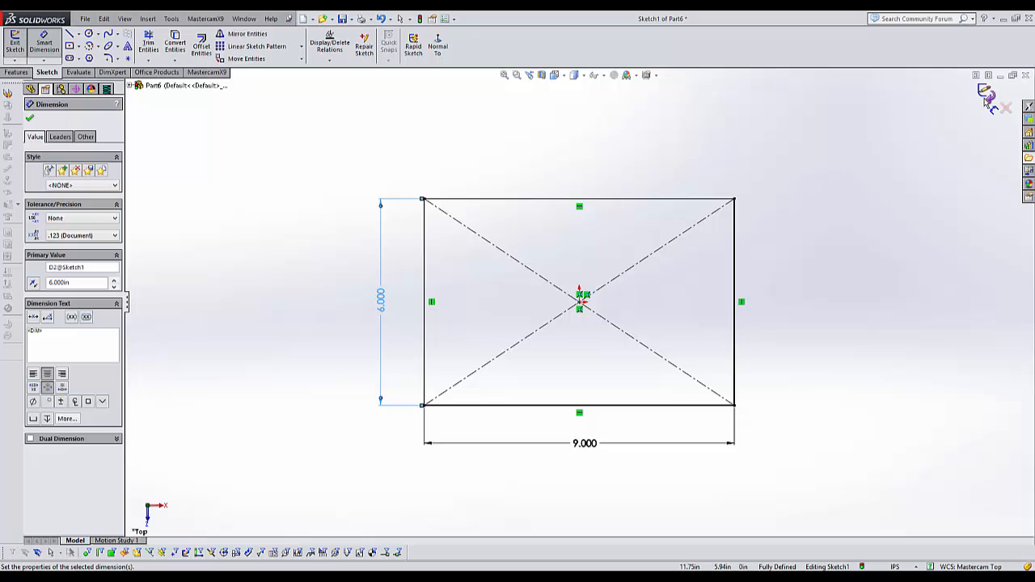
pyautogui.click(986, 92)
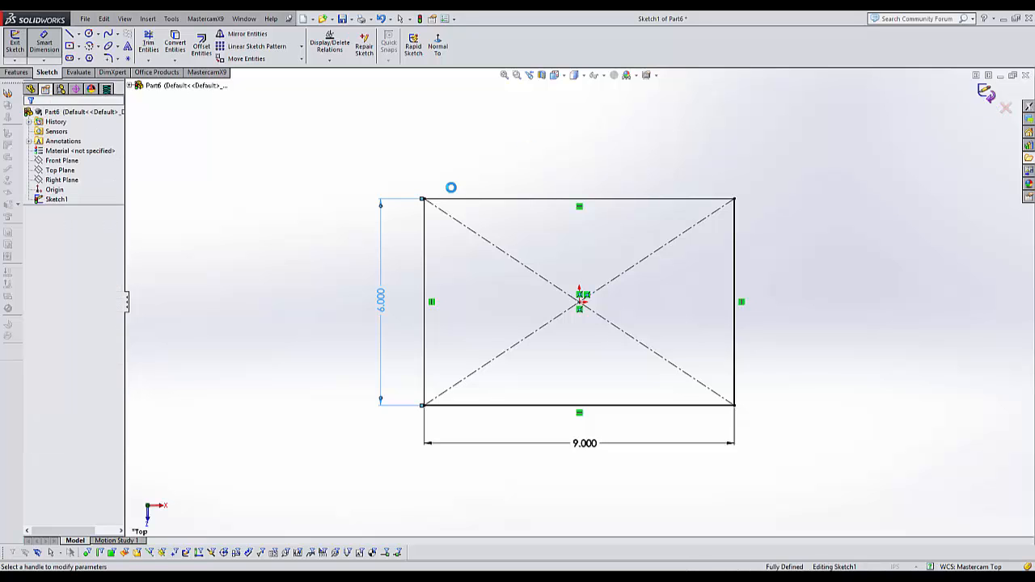
# Create the base flange from the rectangle, 0.0625 in thick, with K-factor 0.5 and rectangular auto relief at ratio 0.5
pyautogui.click(7, 94)
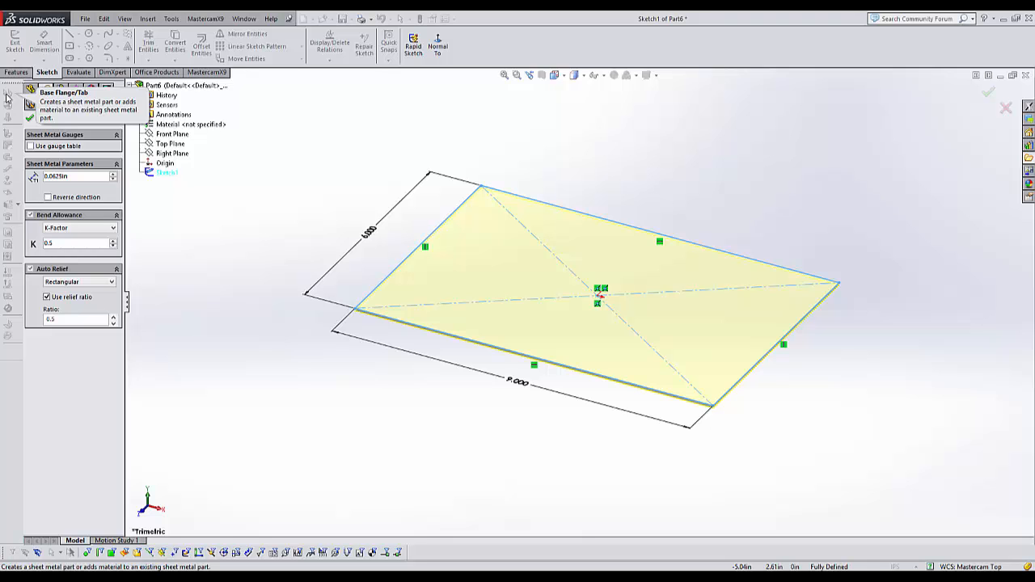
pyautogui.moveTo(315, 347); pyautogui.dragTo(363, 326, button='middle')
pyautogui.scroll(-3, 423, 358)
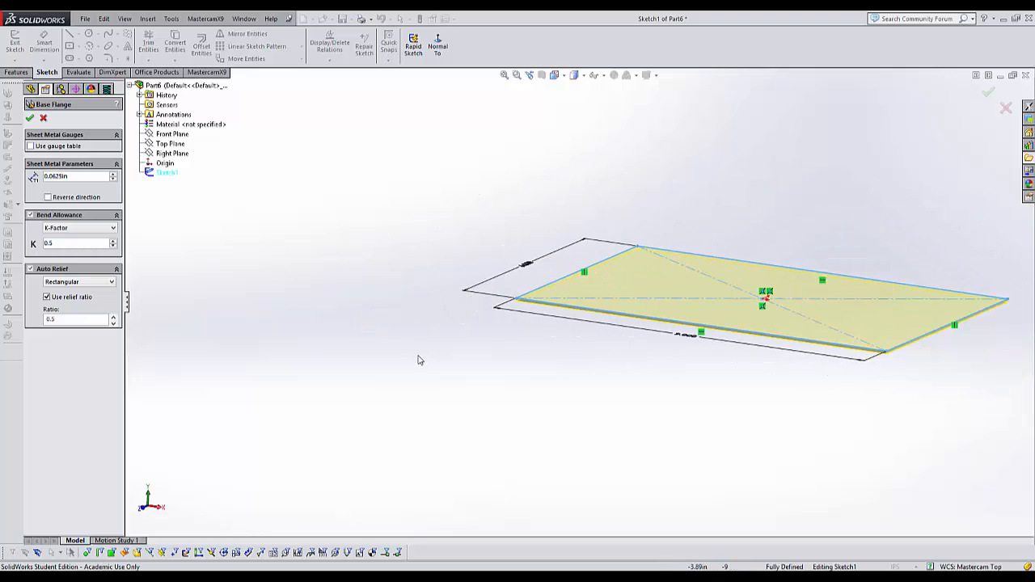
pyautogui.click(30, 119)
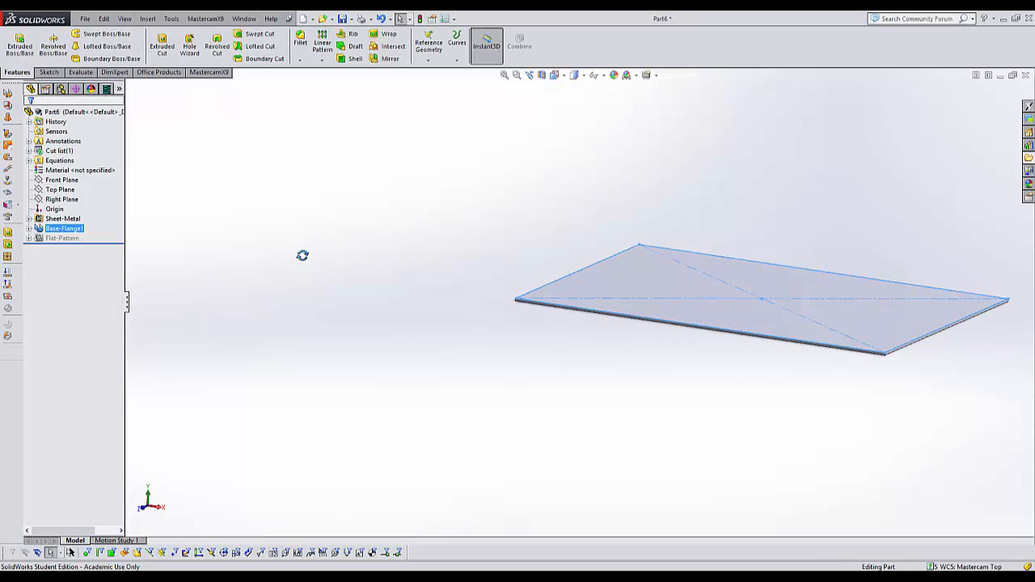
# Examine the flat plate in the isometric, dimetric and trimetric orientations
pyautogui.press('space')
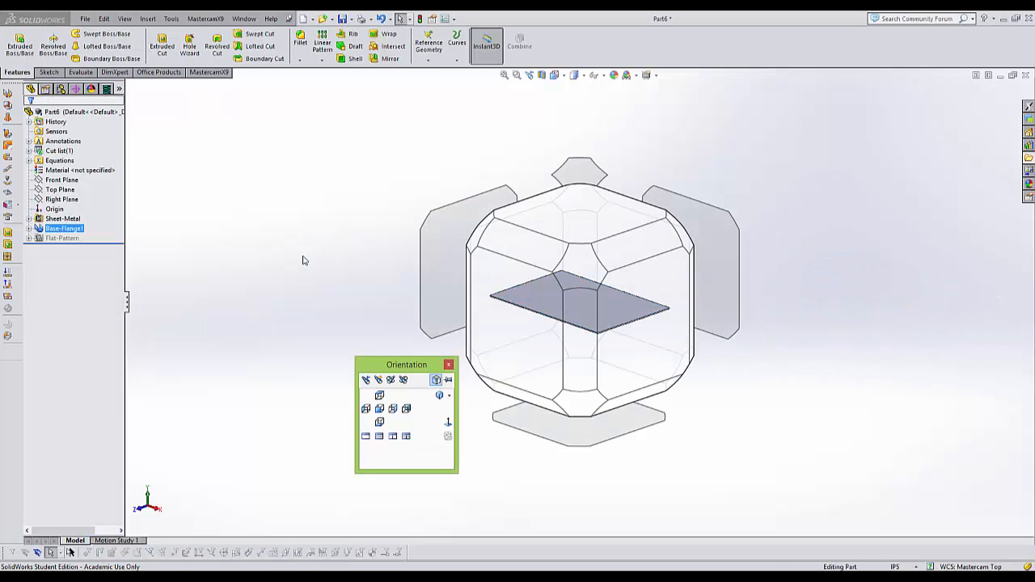
pyautogui.click(576, 270)
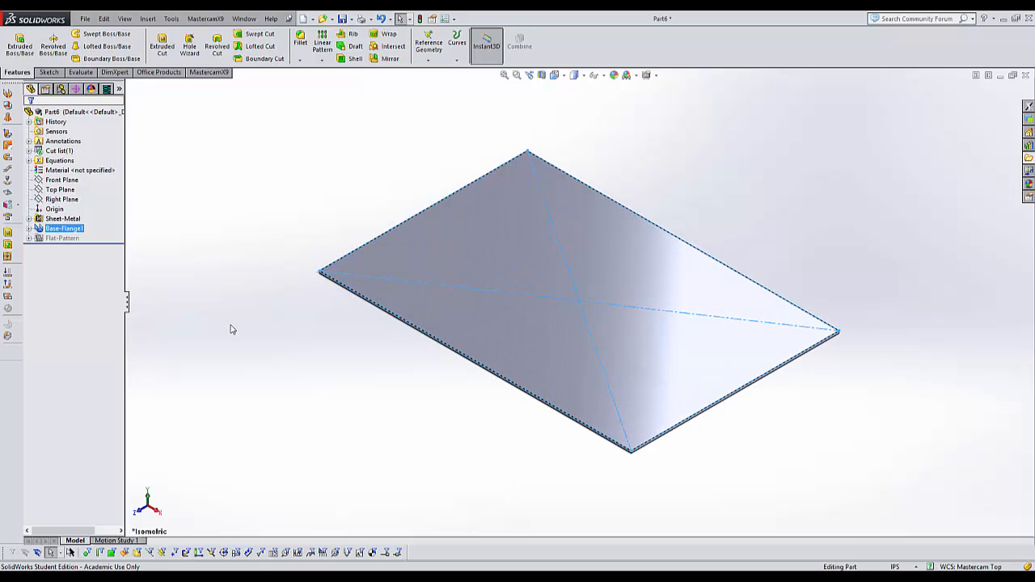
pyautogui.press('space')
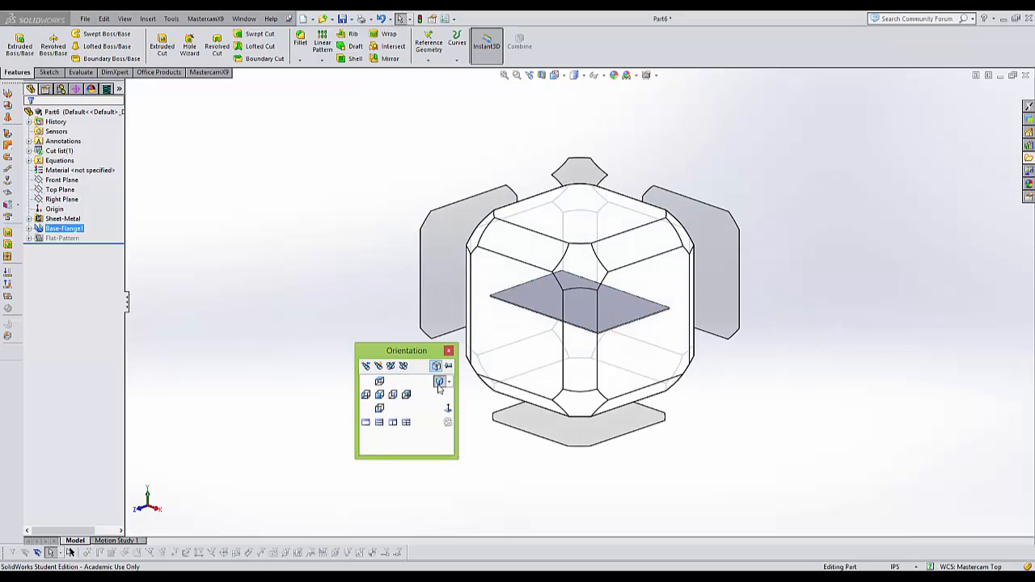
pyautogui.click(450, 385)
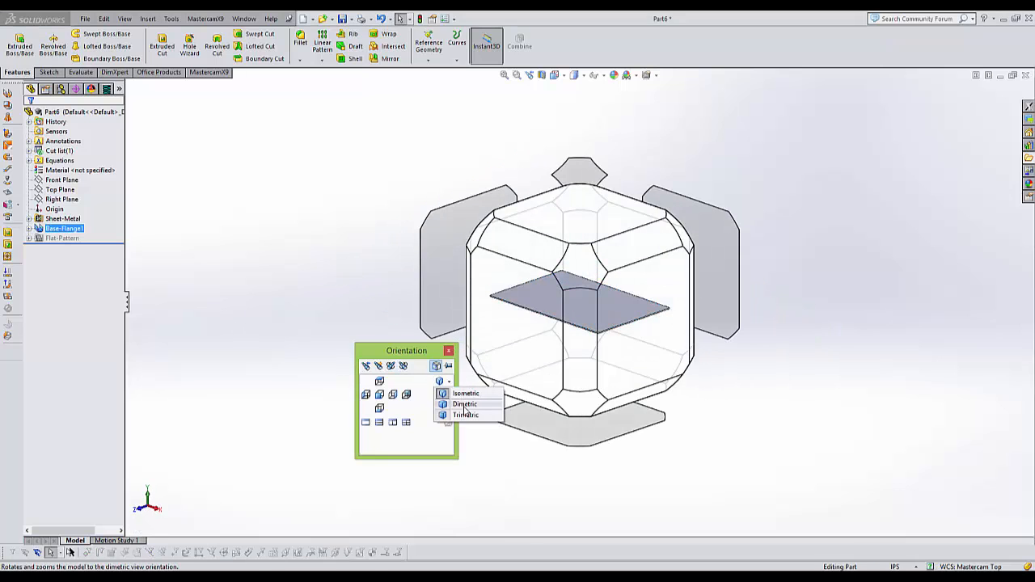
pyautogui.click(464, 404)
pyautogui.press('space')
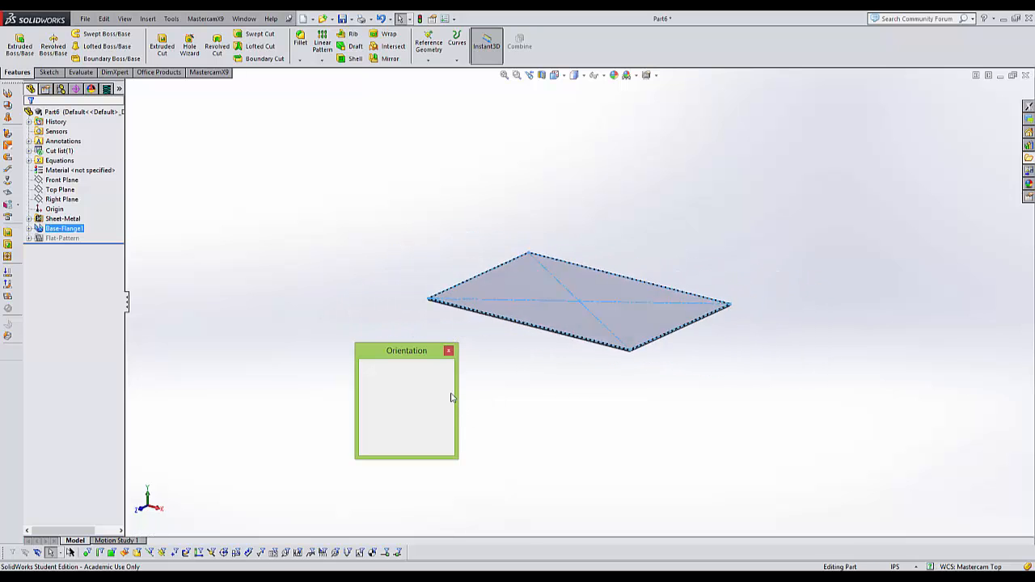
pyautogui.click(448, 381)
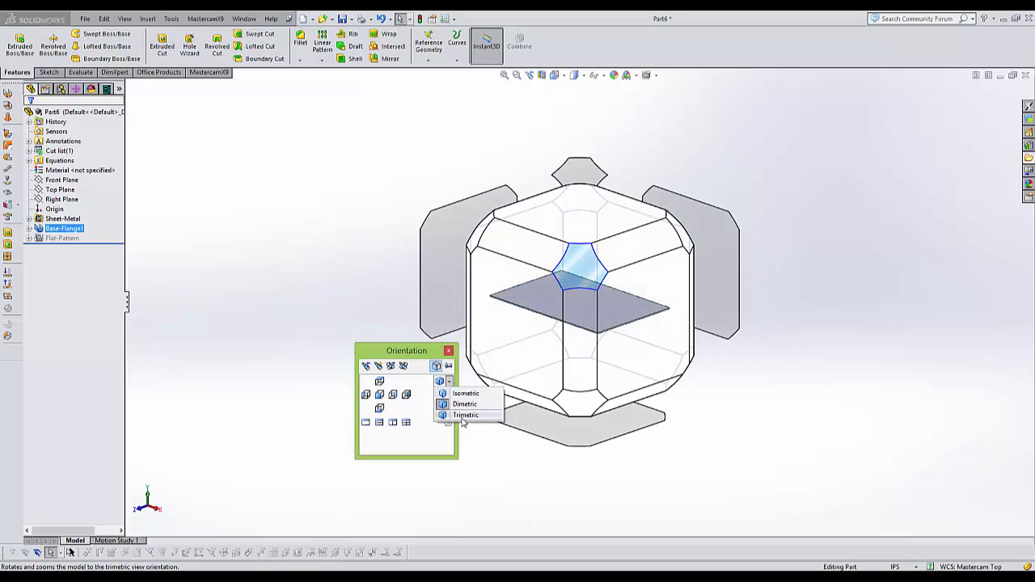
pyautogui.click(464, 416)
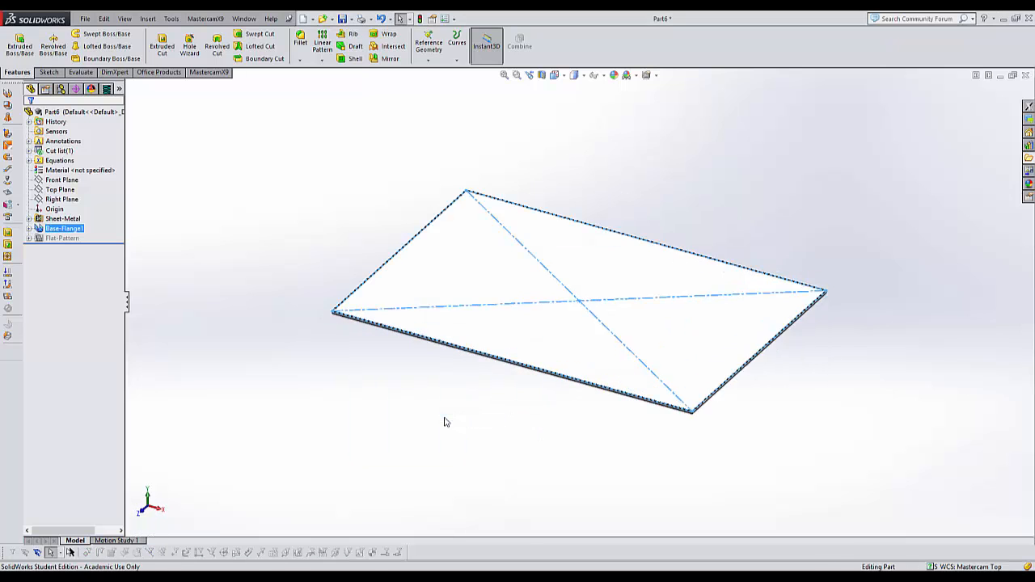
pyautogui.click(321, 388)
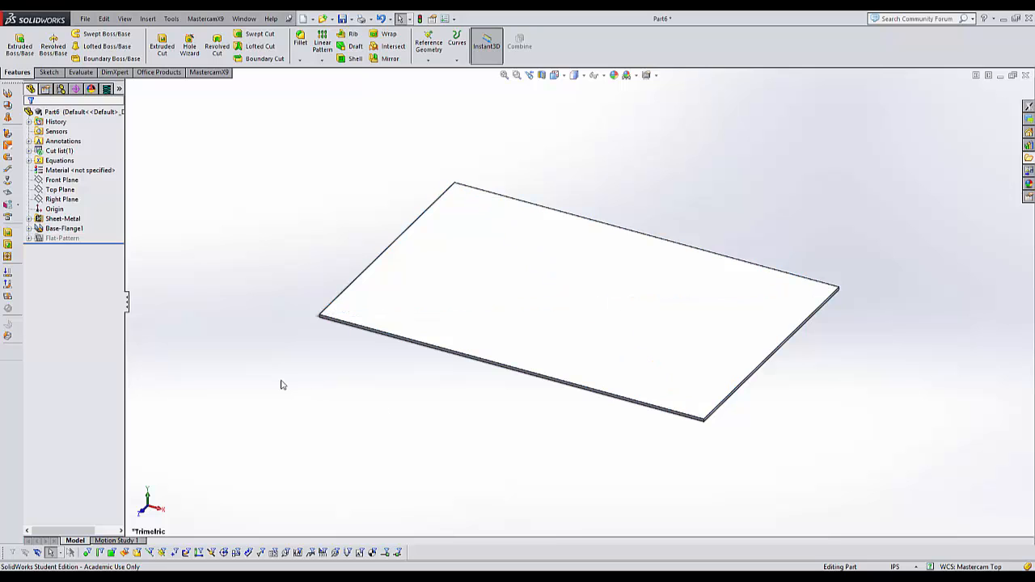
pyautogui.moveTo(281, 376); pyautogui.dragTo(285, 432, button='middle')
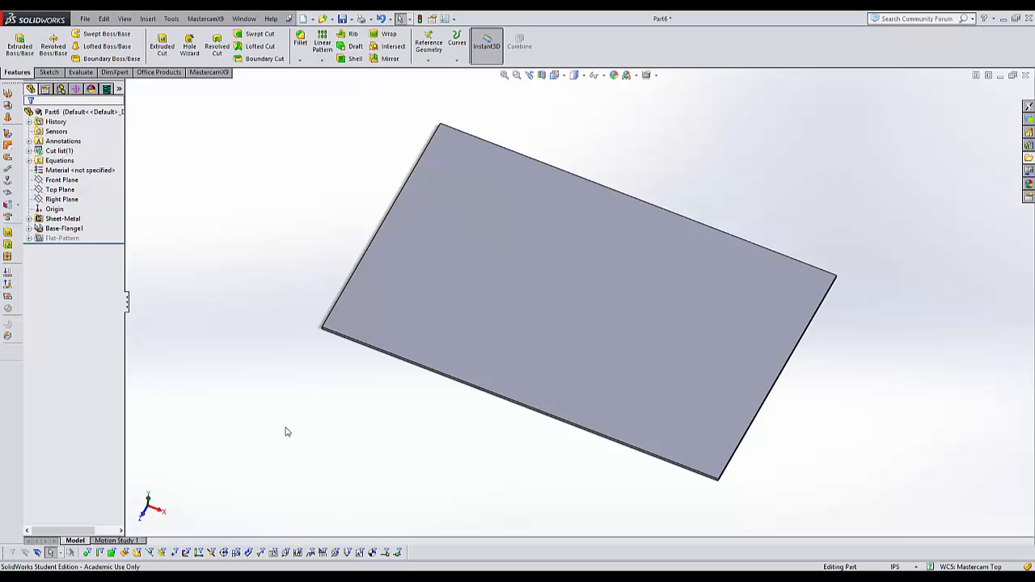
# Assign the aluminium alloy 5052-H32 from the SolidWorks Materials library to the part
pyautogui.rightClick(67, 172)
pyautogui.click(81, 179)
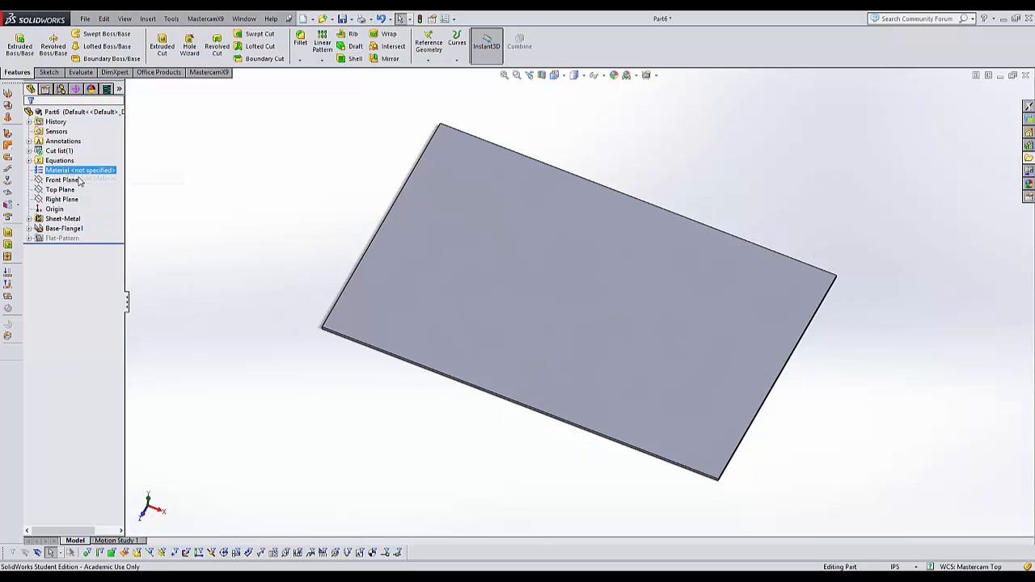
pyautogui.click(325, 165)
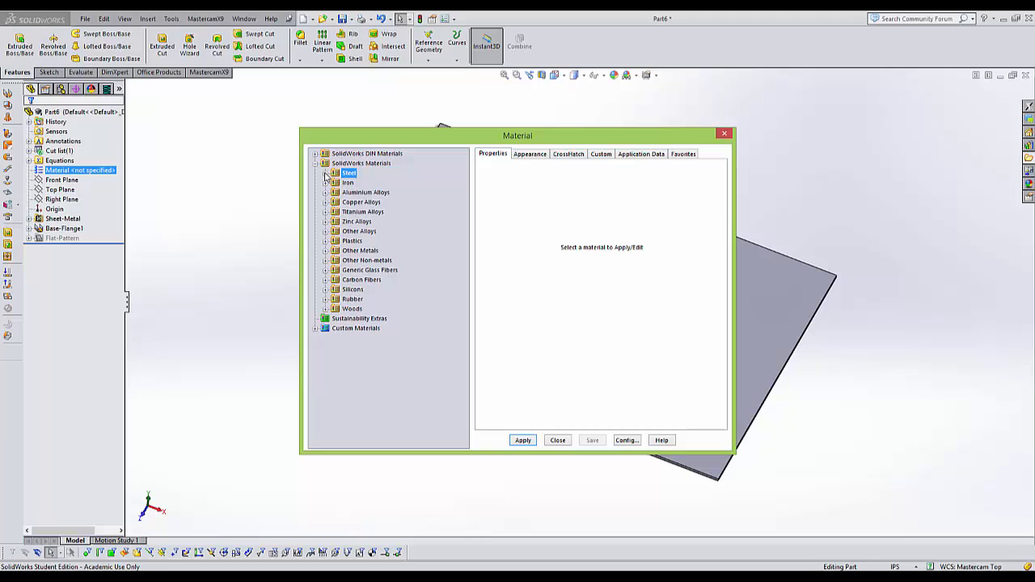
pyautogui.click(326, 193)
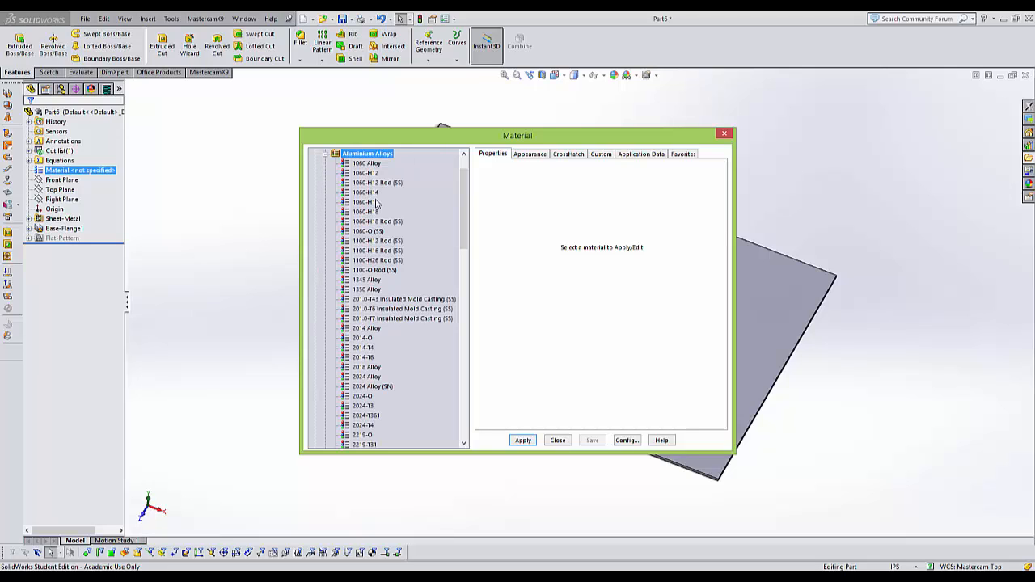
pyautogui.moveTo(460, 208); pyautogui.dragTo(460, 310)
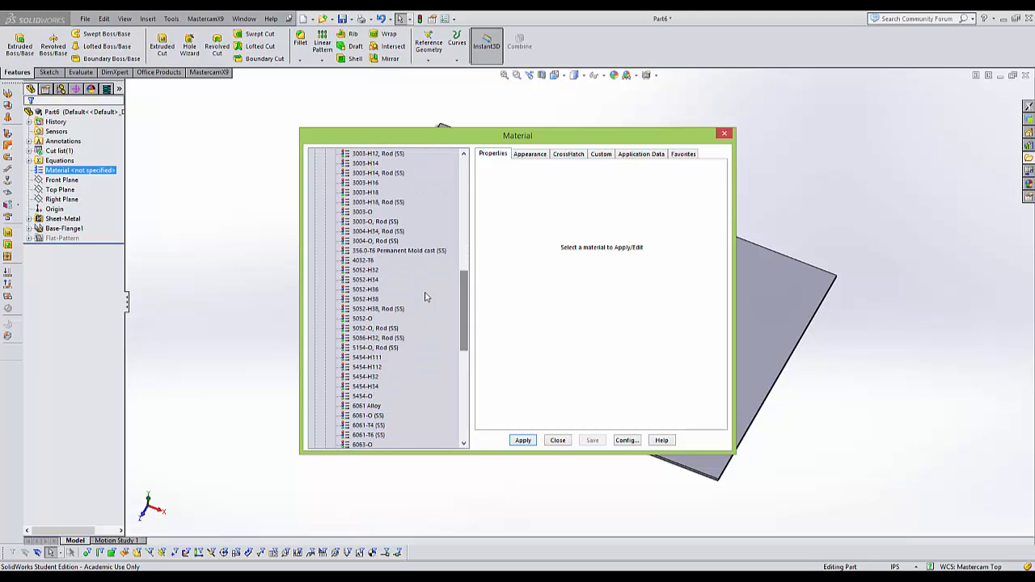
pyautogui.click(368, 270)
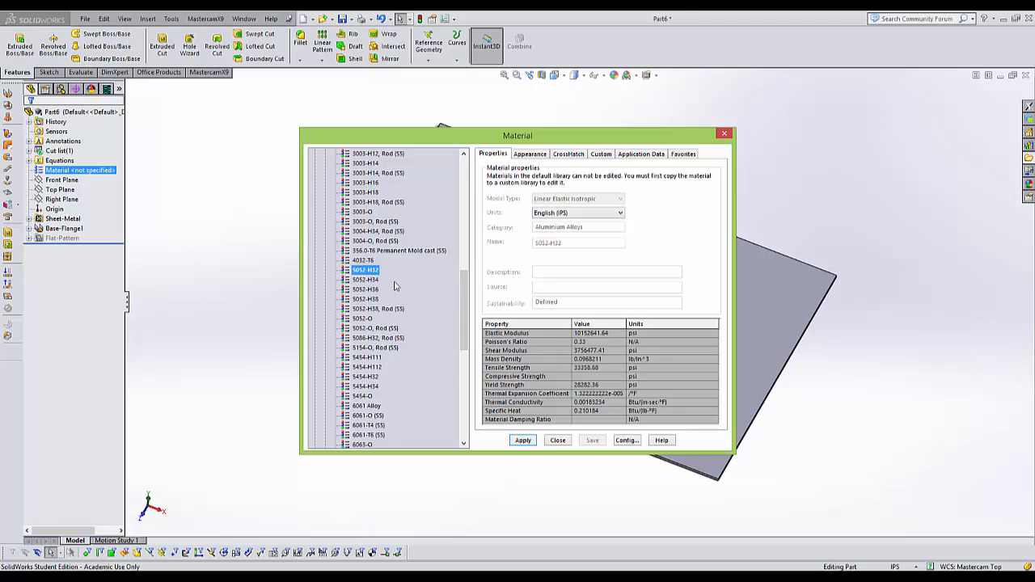
pyautogui.click(523, 441)
pyautogui.click(557, 441)
# Save the part as TOOLBOX BASE in the TOOLBOX 2015 folder
pyautogui.moveTo(489, 436); pyautogui.dragTo(508, 411, button='middle')
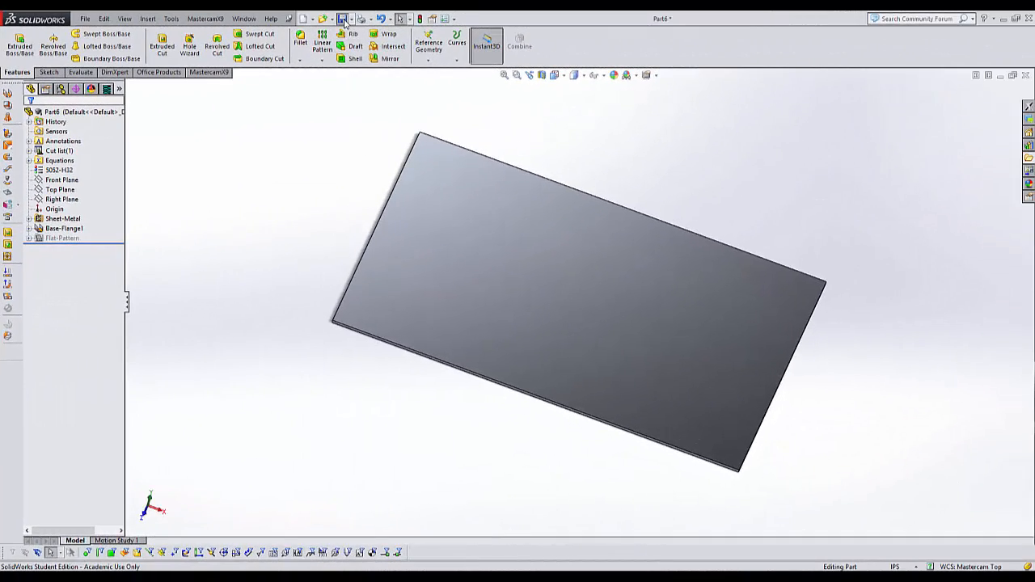
pyautogui.click(344, 22)
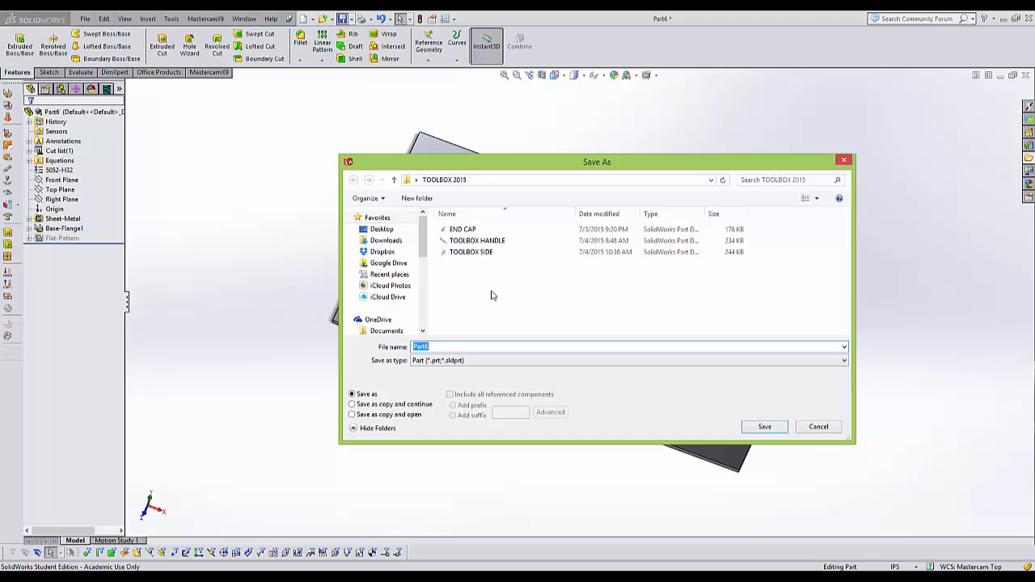
pyautogui.write('TOOLBO')
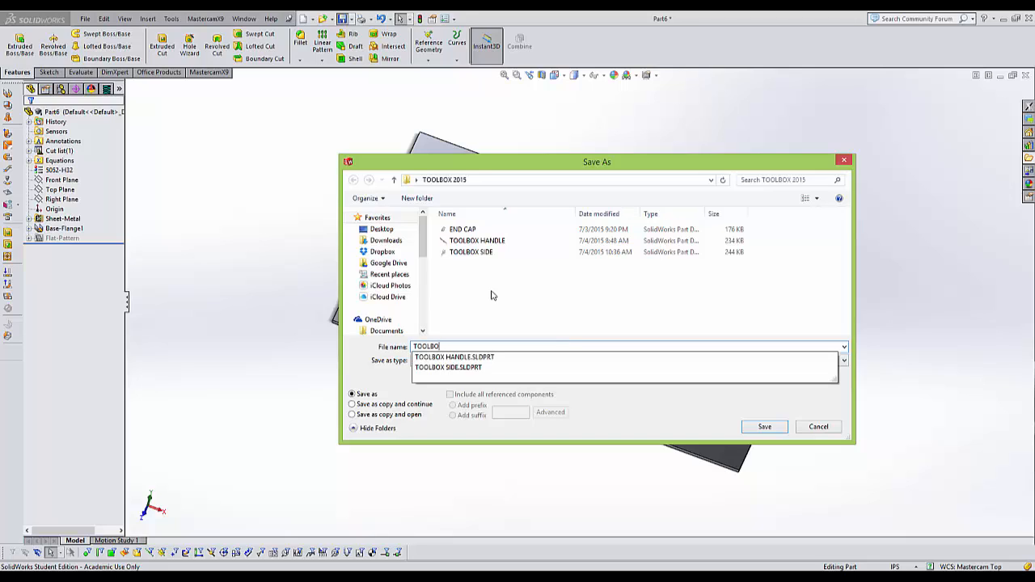
pyautogui.write('X BASE')
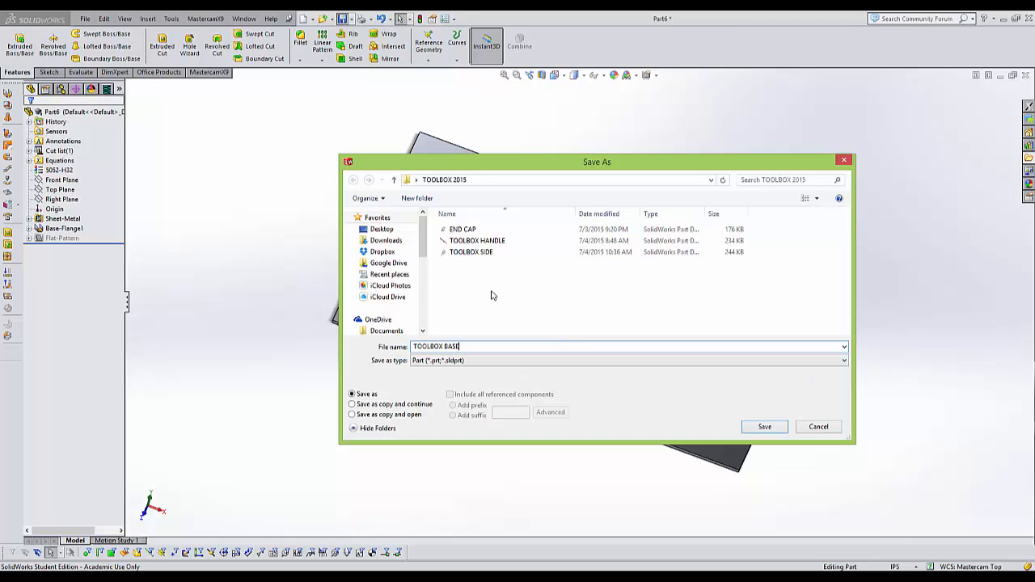
pyautogui.press('Return')
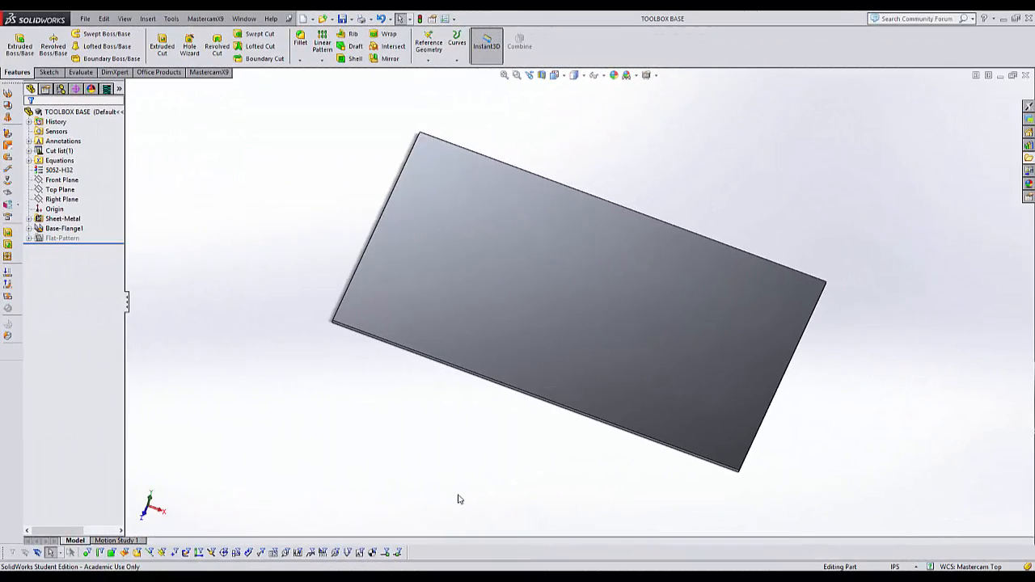
# In the isometric view, set up edge flanges on the plate's two 9 in edges with a blind length of 1.5 in
pyautogui.press('space')
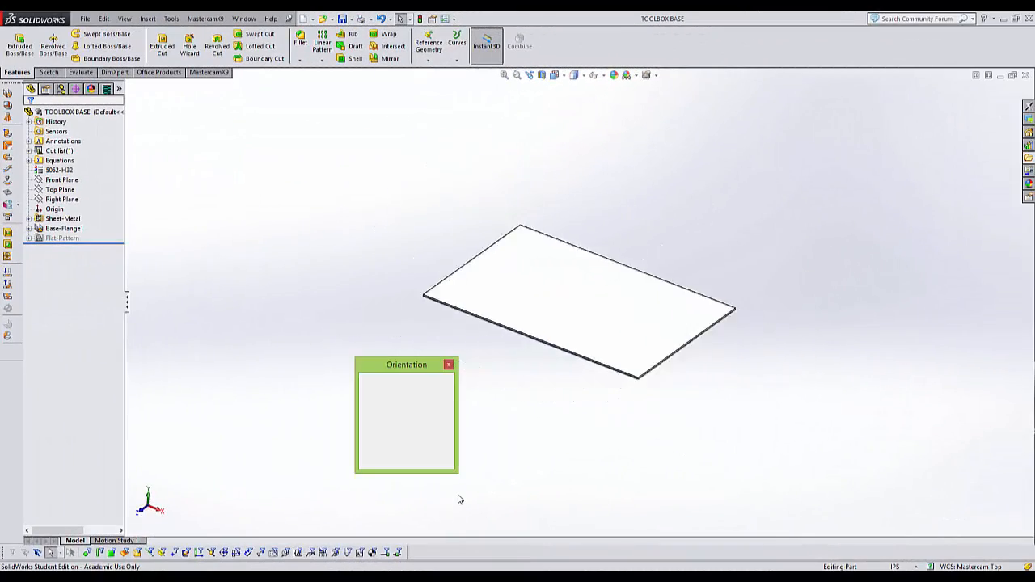
pyautogui.click(449, 397)
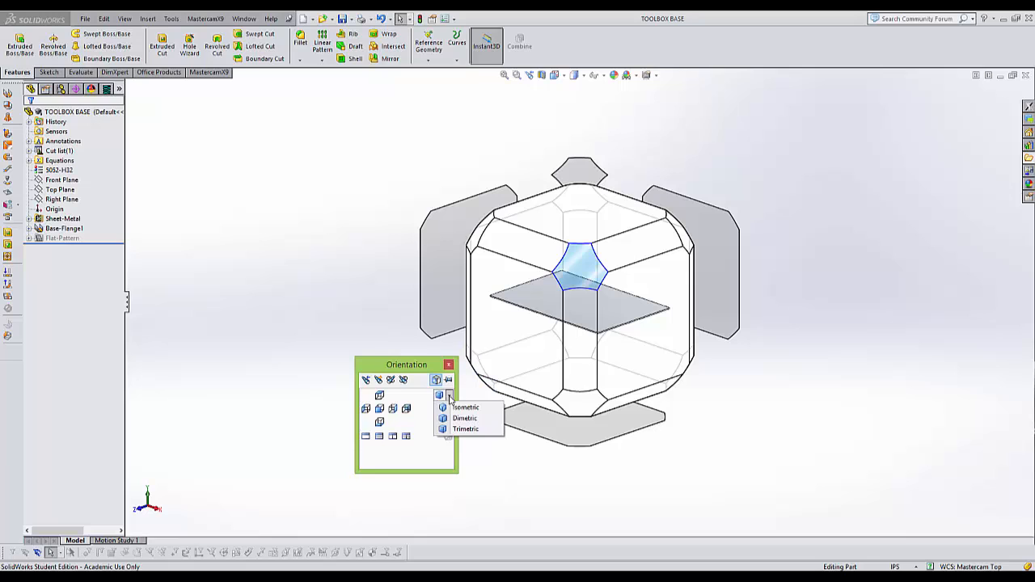
pyautogui.click(463, 409)
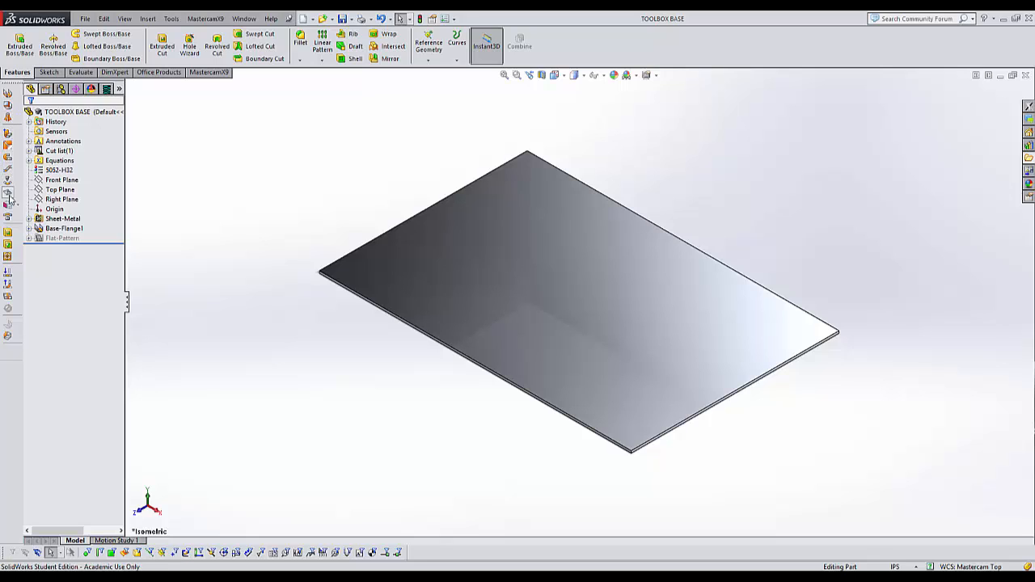
pyautogui.click(8, 134)
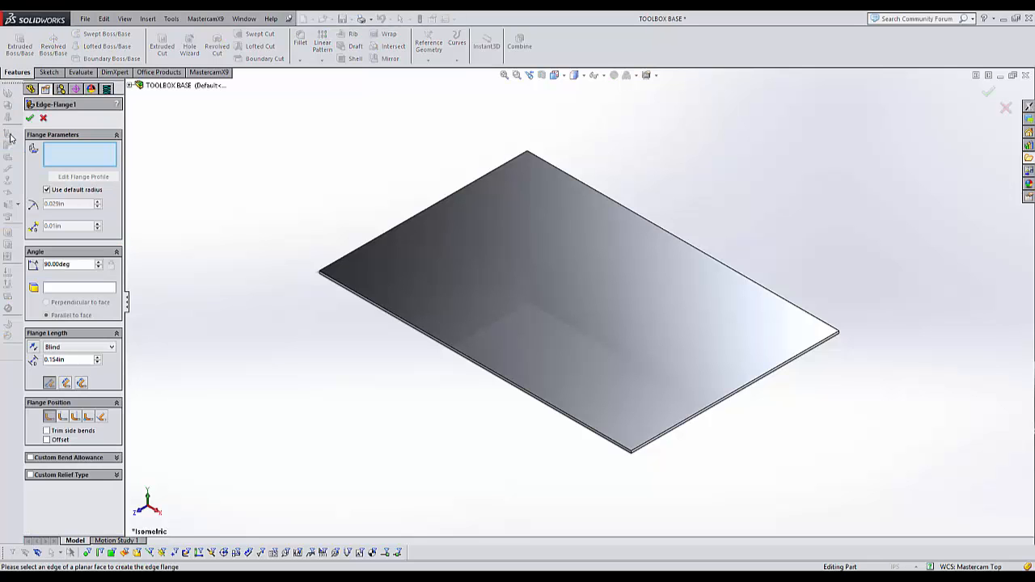
pyautogui.click(392, 320)
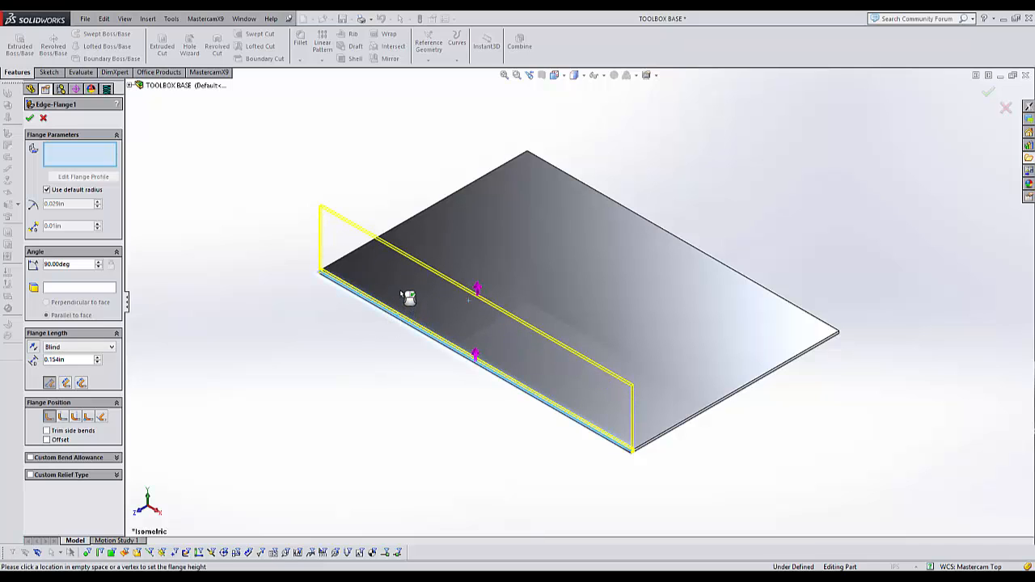
pyautogui.click(650, 225)
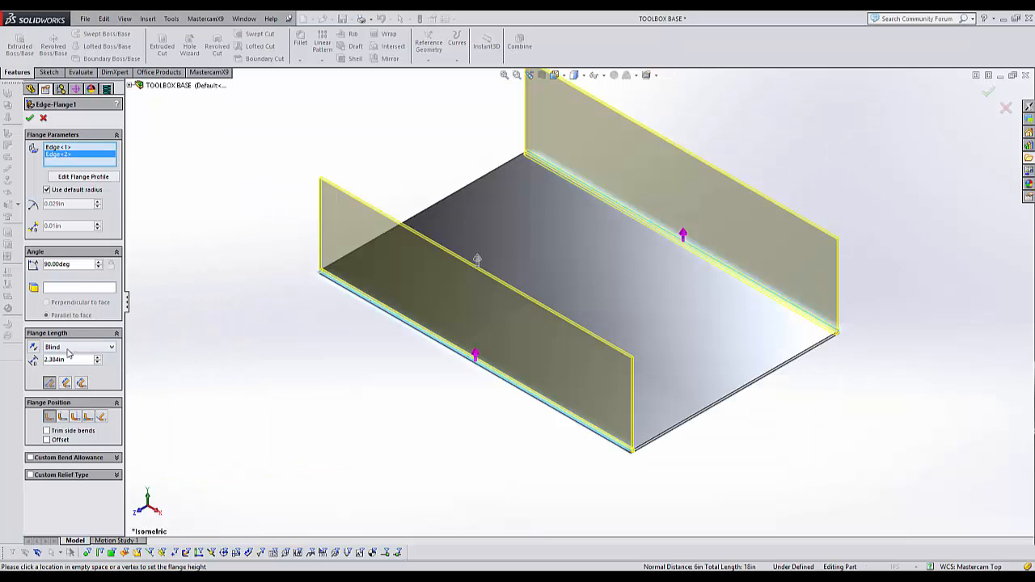
pyautogui.doubleClick(70, 361)
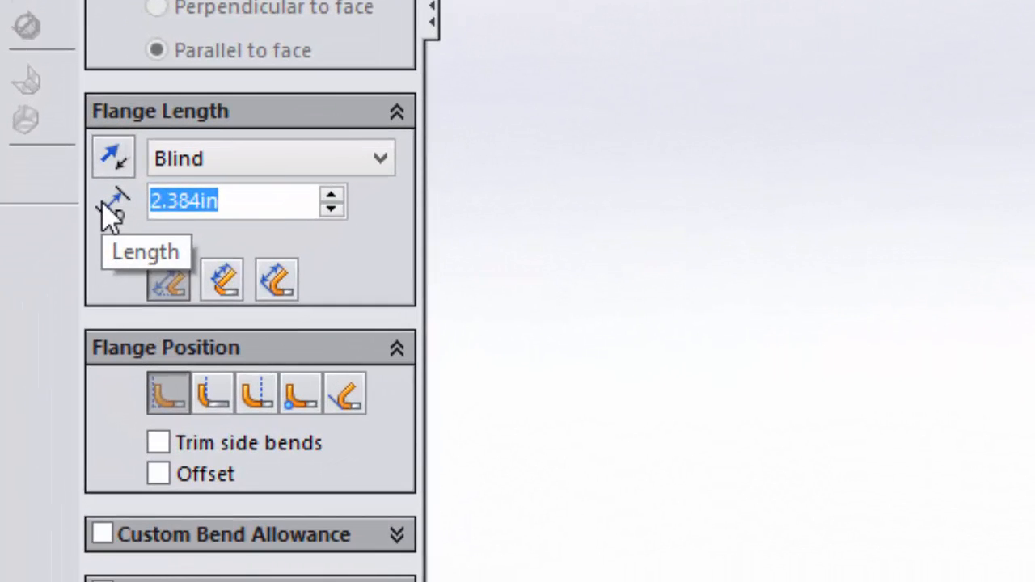
pyautogui.write('1.5')
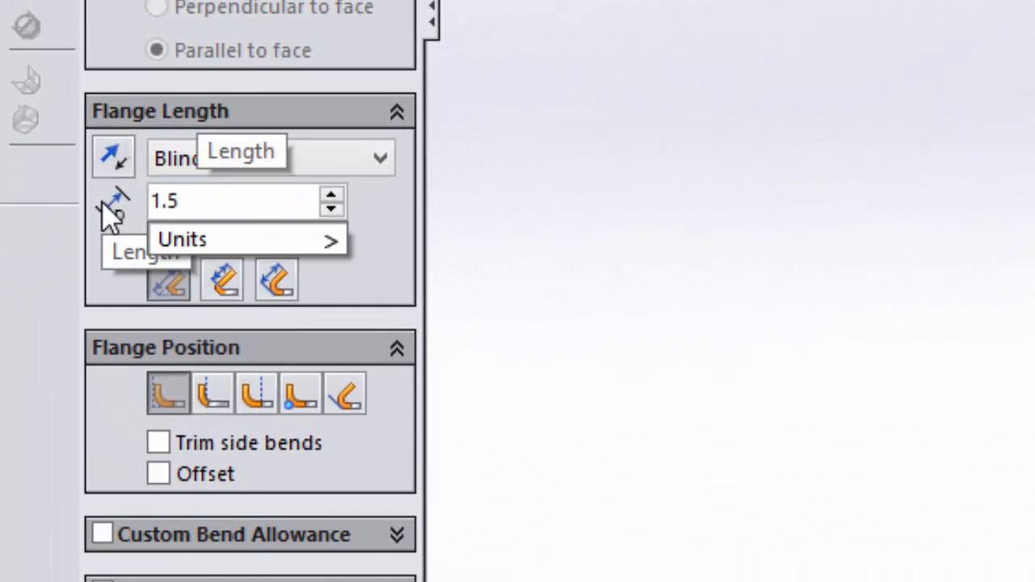
pyautogui.press('Return')
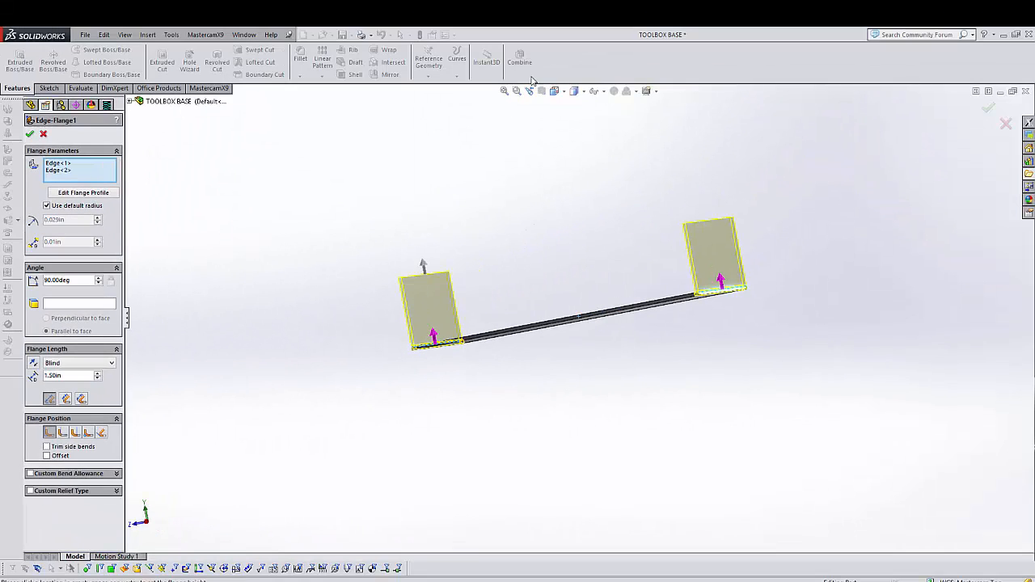
# Set the flange position to Bend Outside, checking the corner from the right side, and create the two side flanges
pyautogui.click(555, 90)
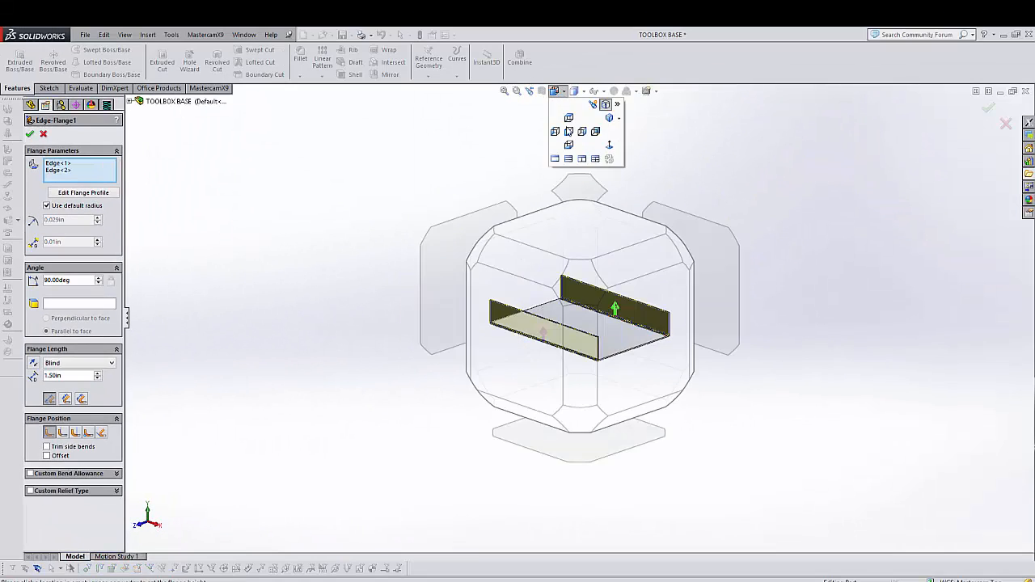
pyautogui.click(639, 324)
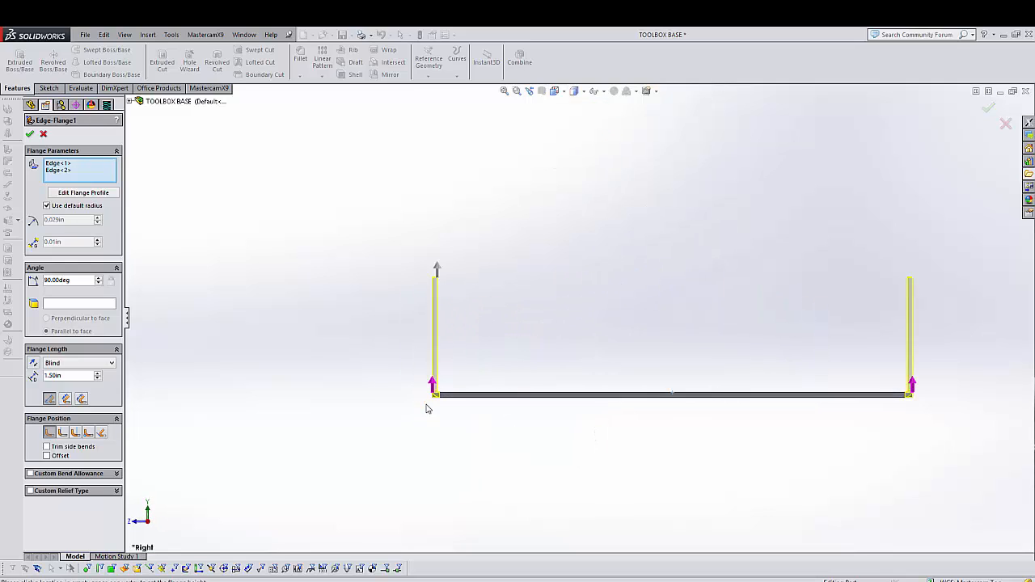
pyautogui.scroll(-8, 427, 408)
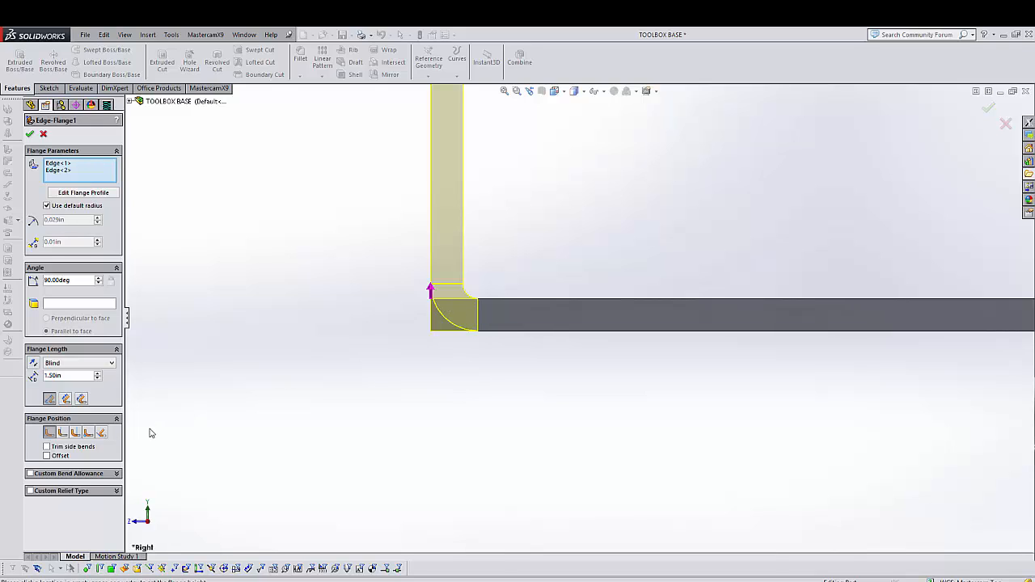
pyautogui.click(62, 433)
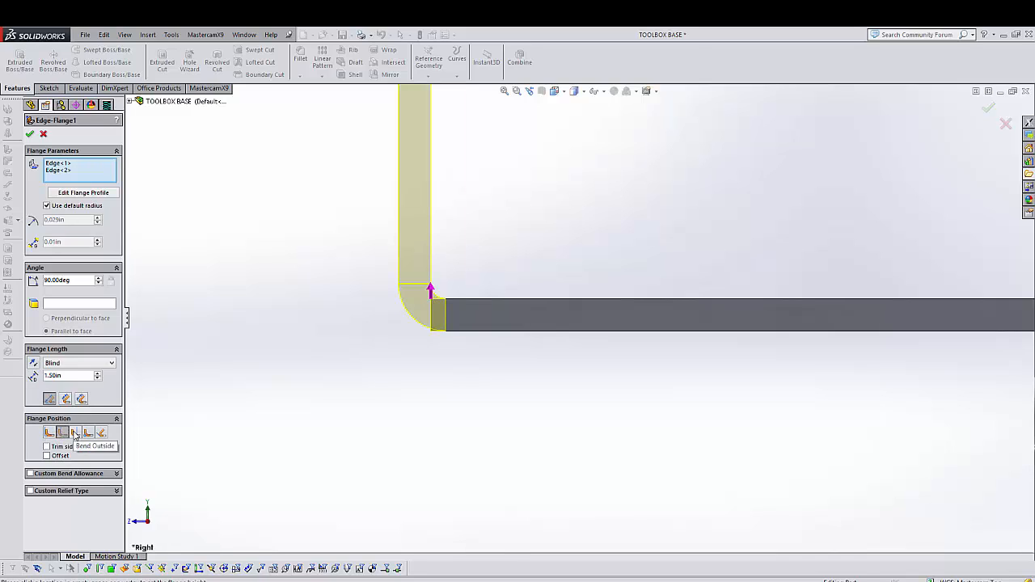
pyautogui.click(75, 433)
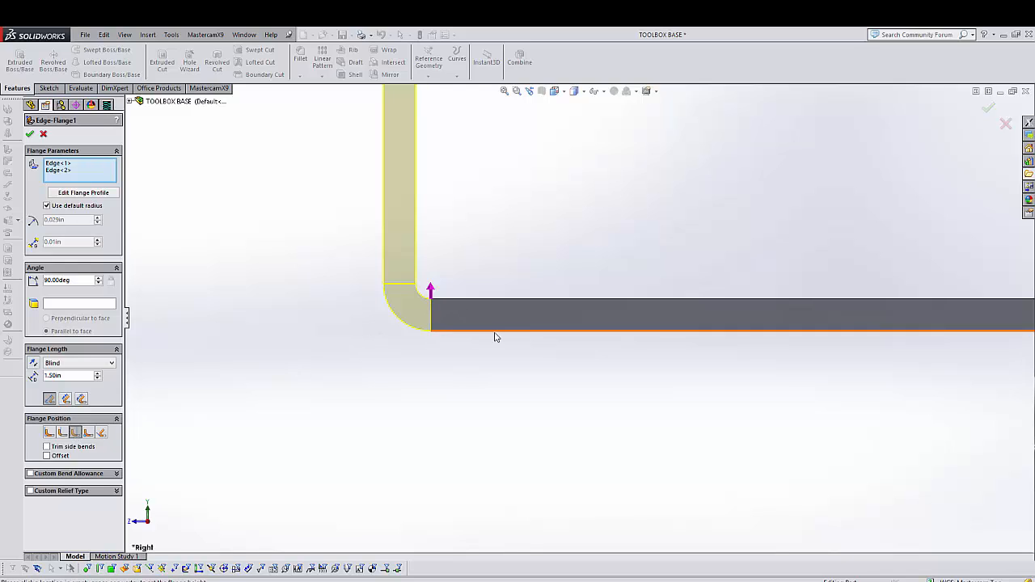
pyautogui.scroll(1, 494, 335)
pyautogui.scroll(4, 494, 335)
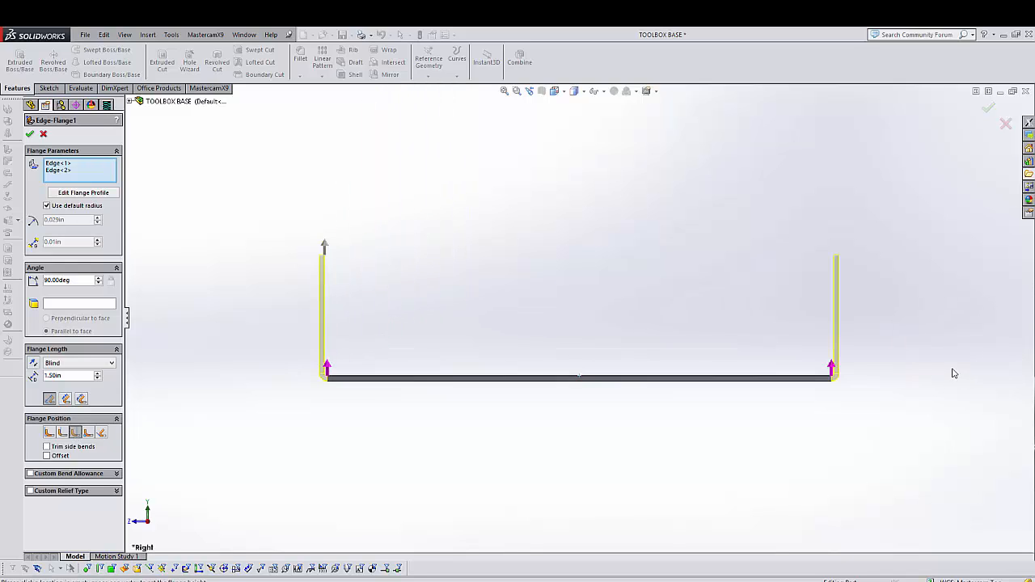
pyautogui.scroll(-4, 949, 370)
pyautogui.scroll(4, 689, 365)
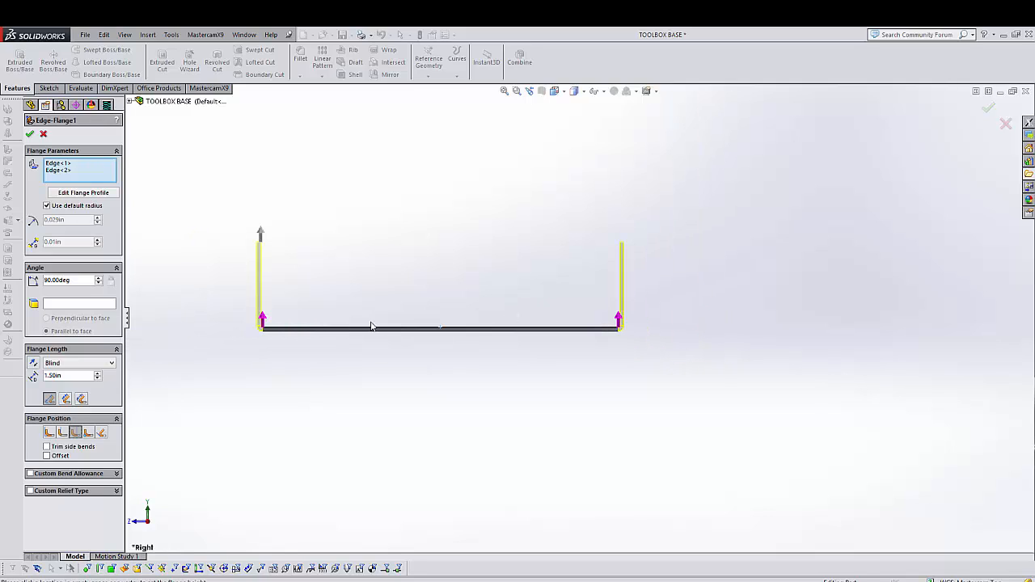
pyautogui.moveTo(292, 373); pyautogui.dragTo(304, 407, button='middle')
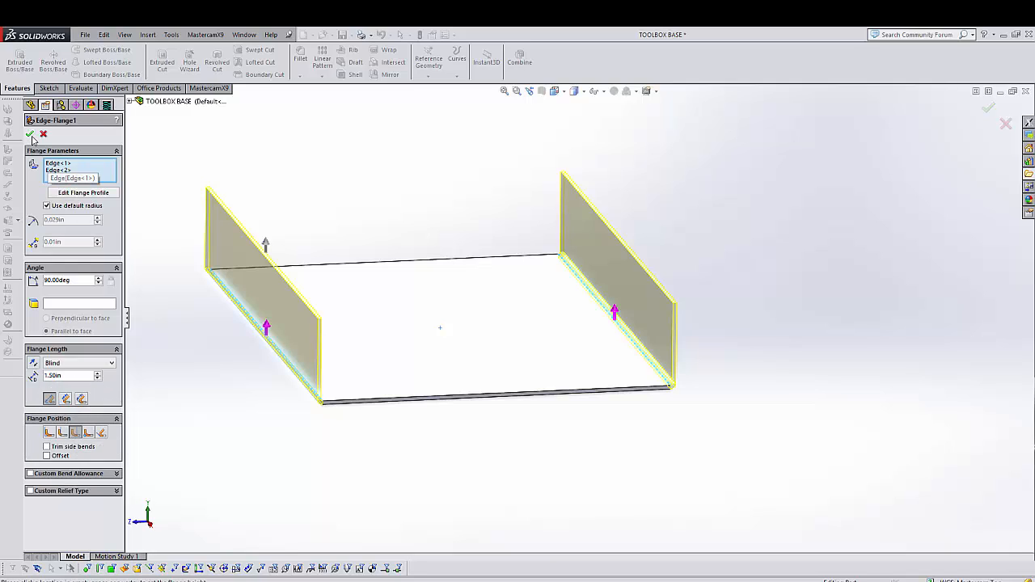
pyautogui.click(31, 135)
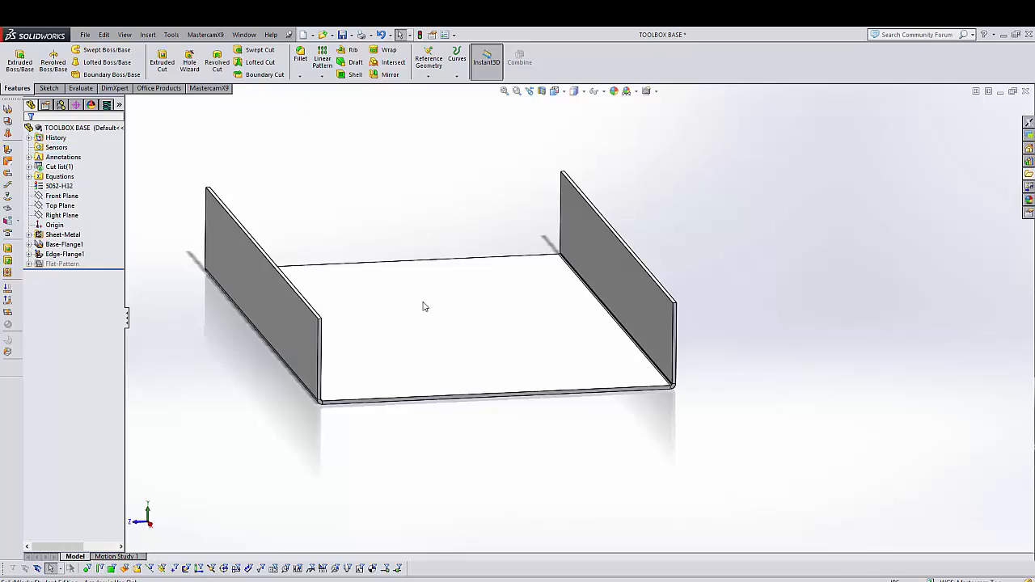
# Set up edge flanges on the four vertical end edges of the side walls with a blind length of 1 in
pyautogui.moveTo(422, 305); pyautogui.dragTo(453, 315, button='middle')
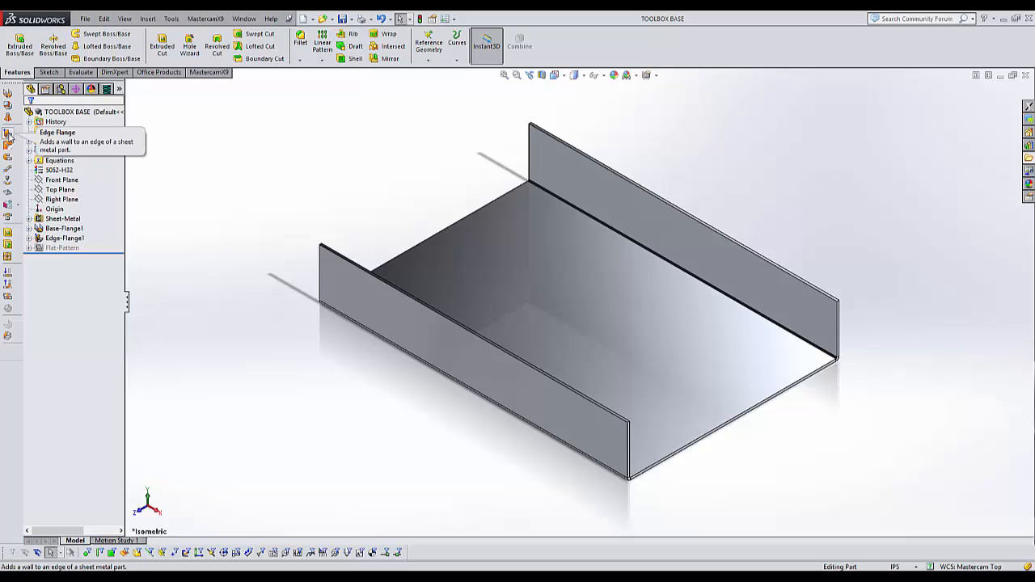
pyautogui.click(9, 136)
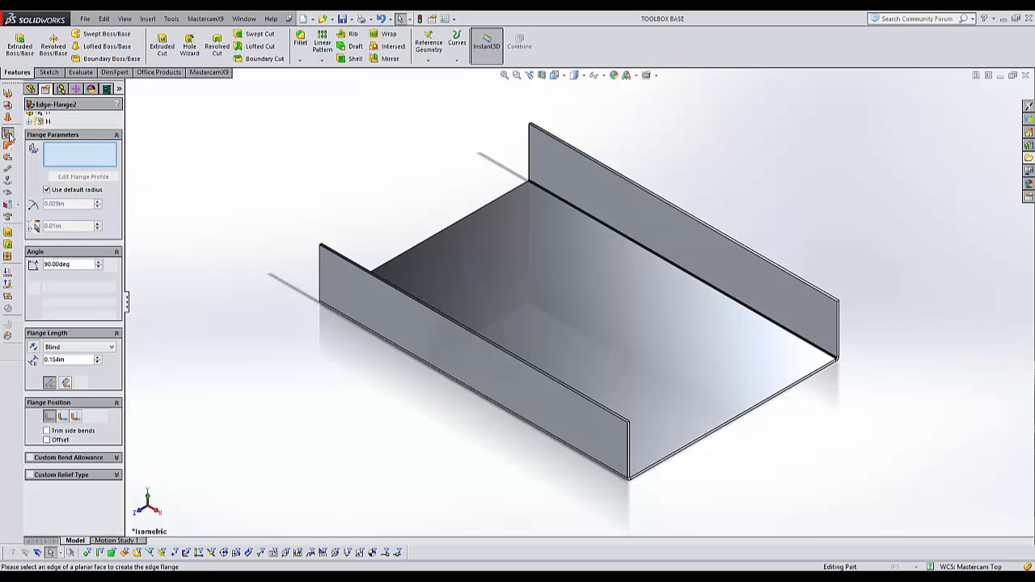
pyautogui.click(320, 263)
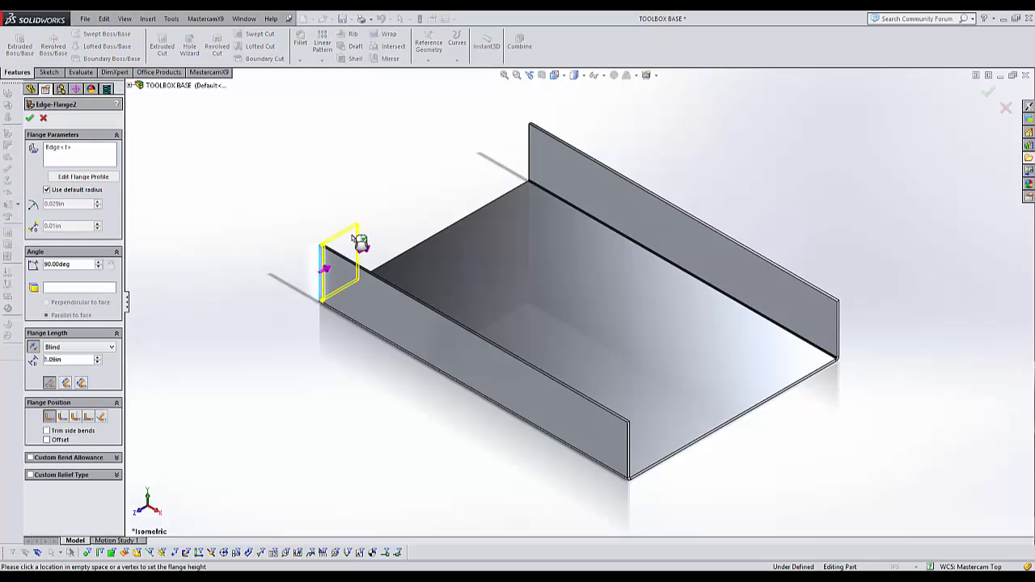
pyautogui.click(530, 149)
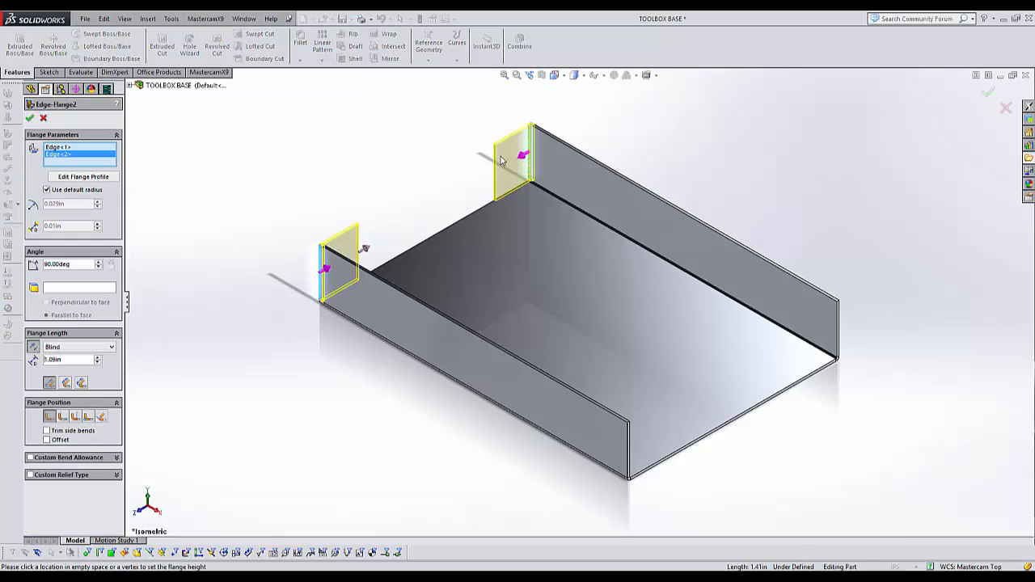
pyautogui.click(838, 329)
pyautogui.click(628, 451)
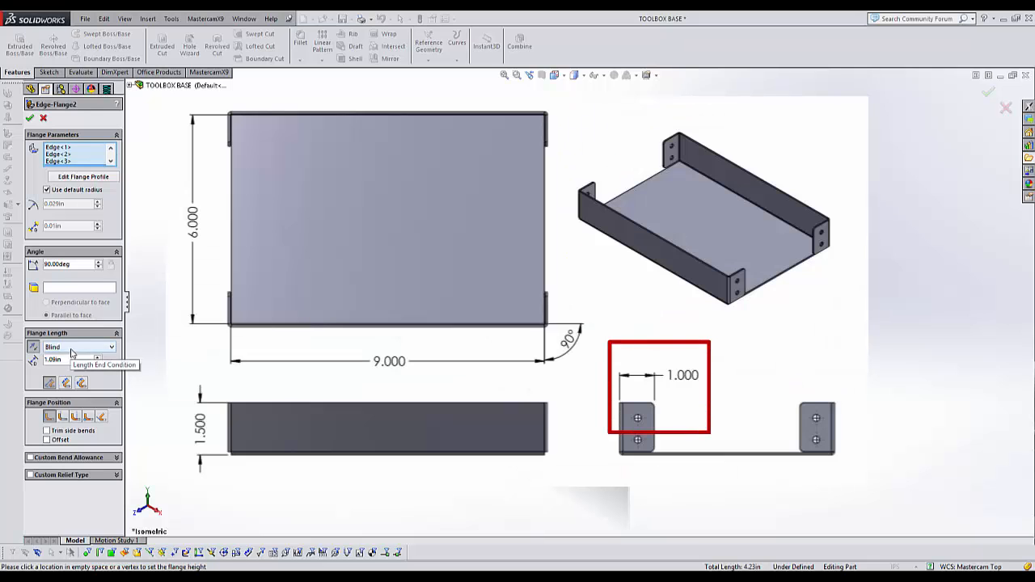
pyautogui.doubleClick(69, 360)
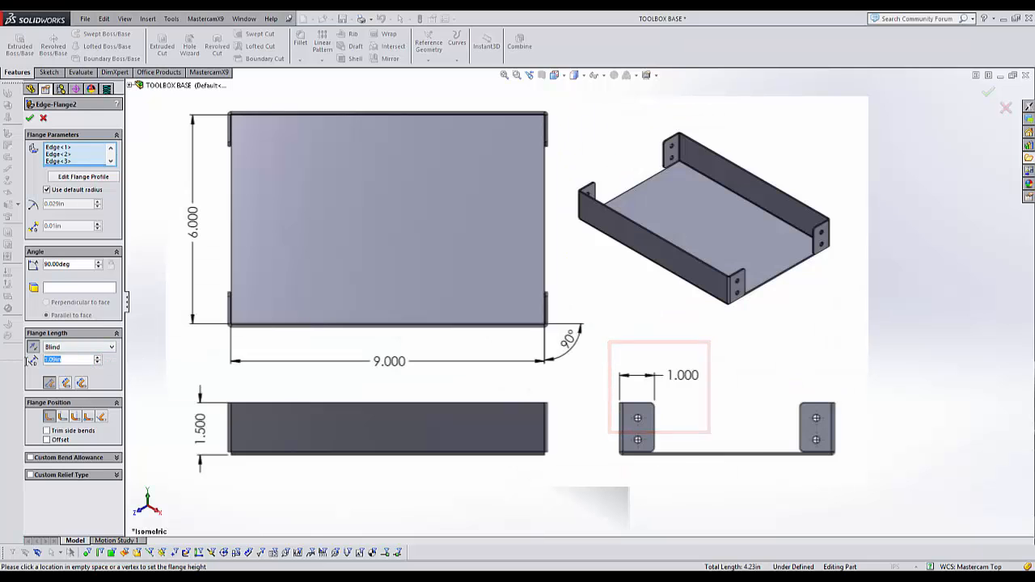
pyautogui.write('1')
pyautogui.press('Return')
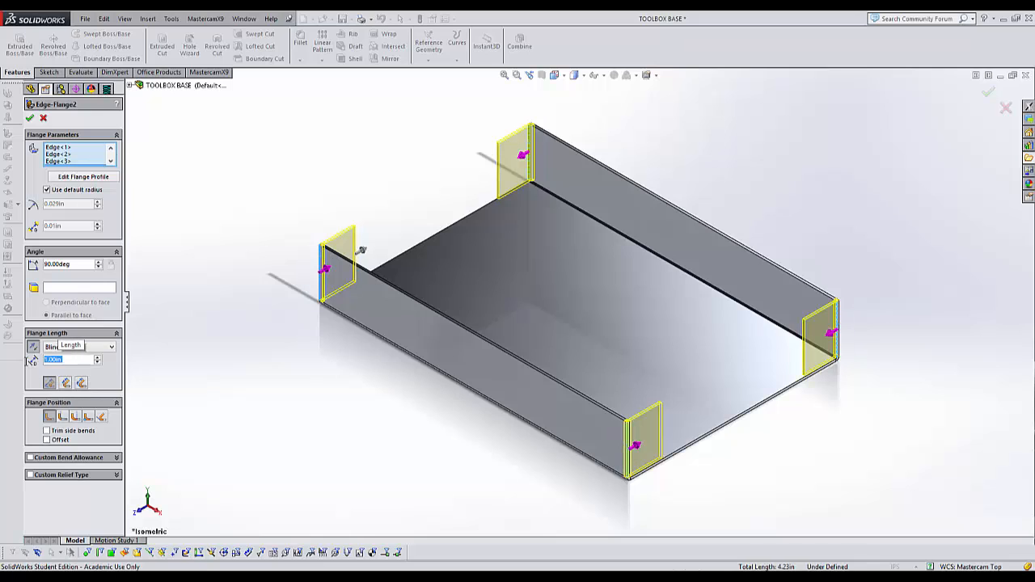
# Set the end flanges' position to Bend Outside and create the four 1 in tabs
pyautogui.click(76, 418)
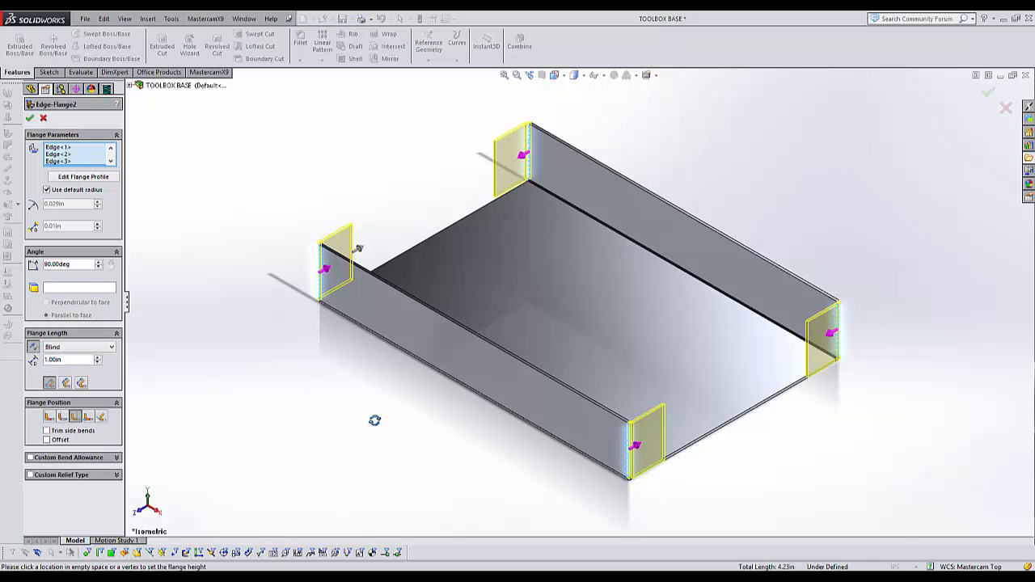
pyautogui.moveTo(375, 420)
pyautogui.mouseDown(button='middle')
pyautogui.moveTo(432, 446)
pyautogui.moveTo(415, 458)
pyautogui.moveTo(383, 431)
pyautogui.mouseUp(button='middle')
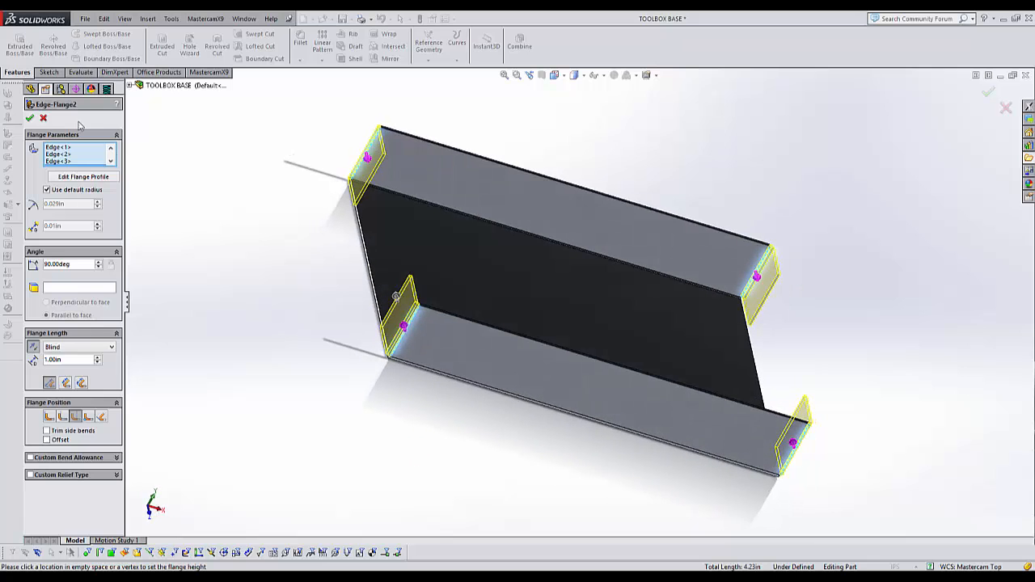
pyautogui.click(29, 118)
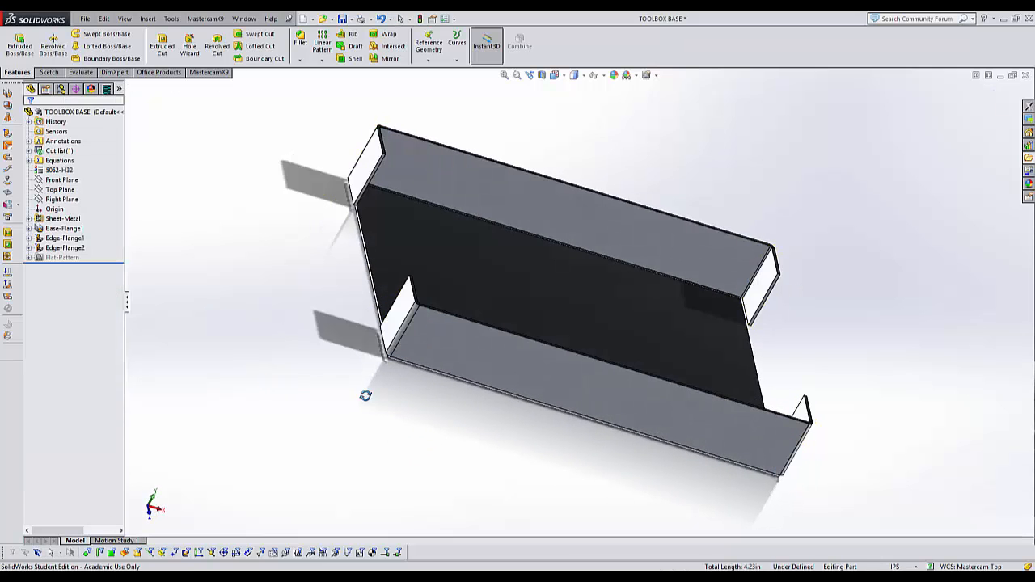
pyautogui.moveTo(365, 393); pyautogui.dragTo(318, 396, button='middle')
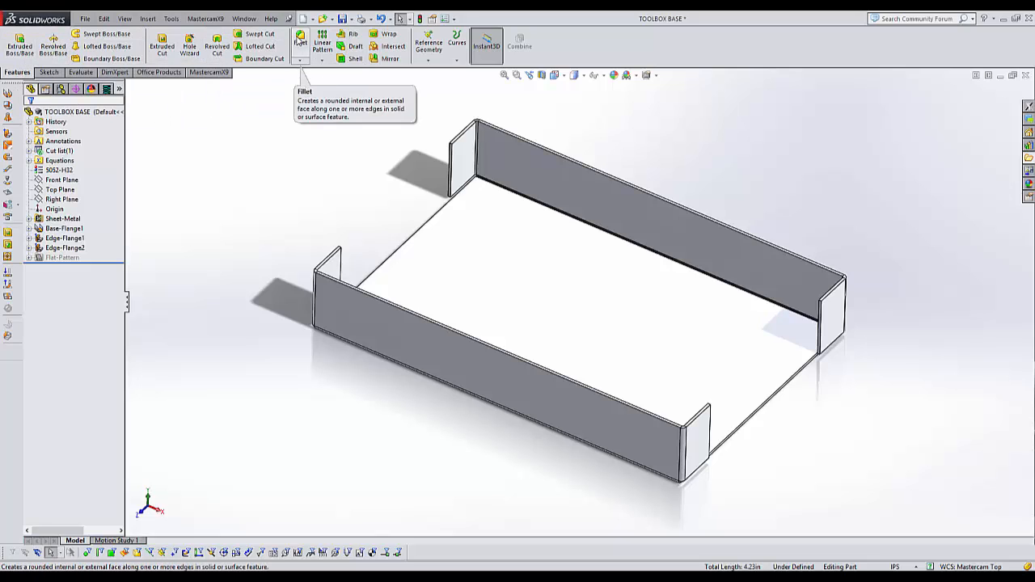
# Start a constant-size fillet of 0.125 in radius with full preview on the two free-end corner edges of the rear wall's left tab
pyautogui.click(300, 40)
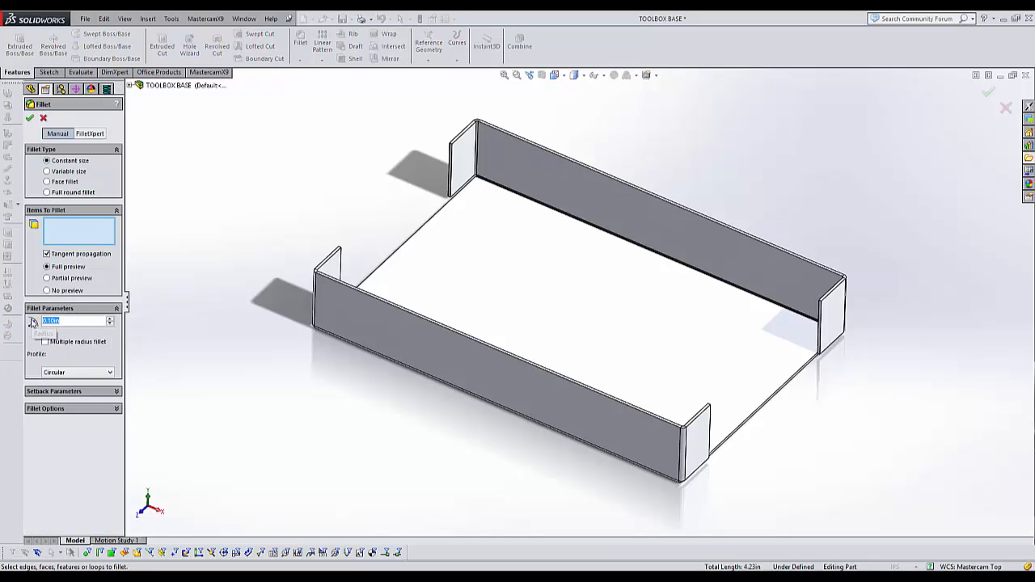
pyautogui.write('.125')
pyautogui.press('Return')
pyautogui.scroll(-5, 452, 146)
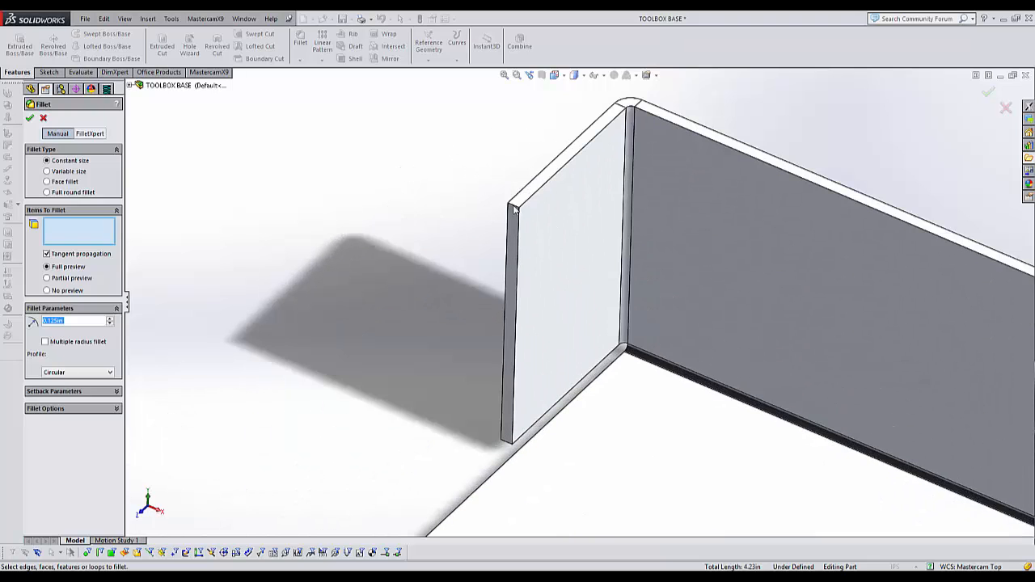
pyautogui.click(514, 209)
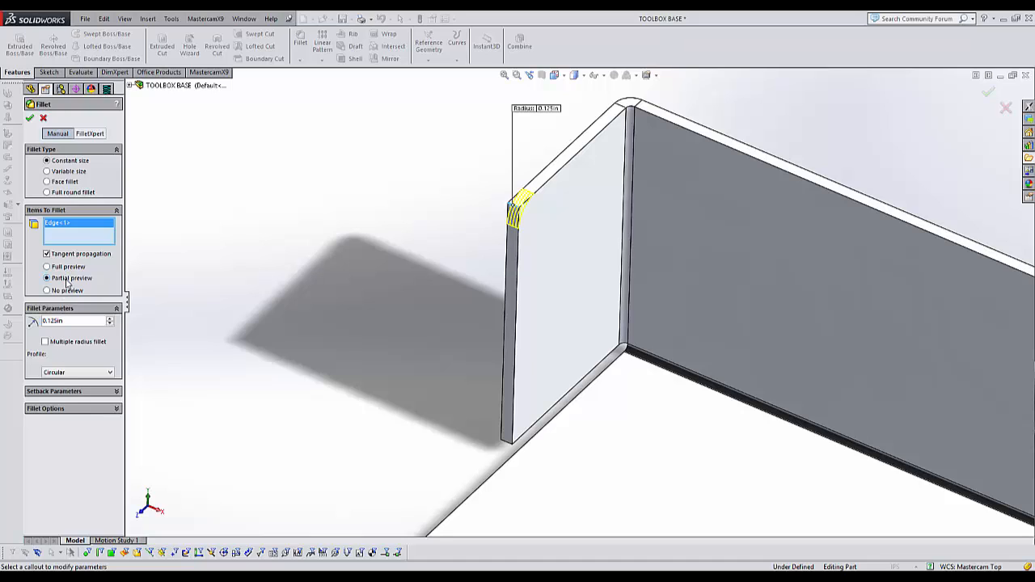
pyautogui.click(47, 291)
pyautogui.click(48, 266)
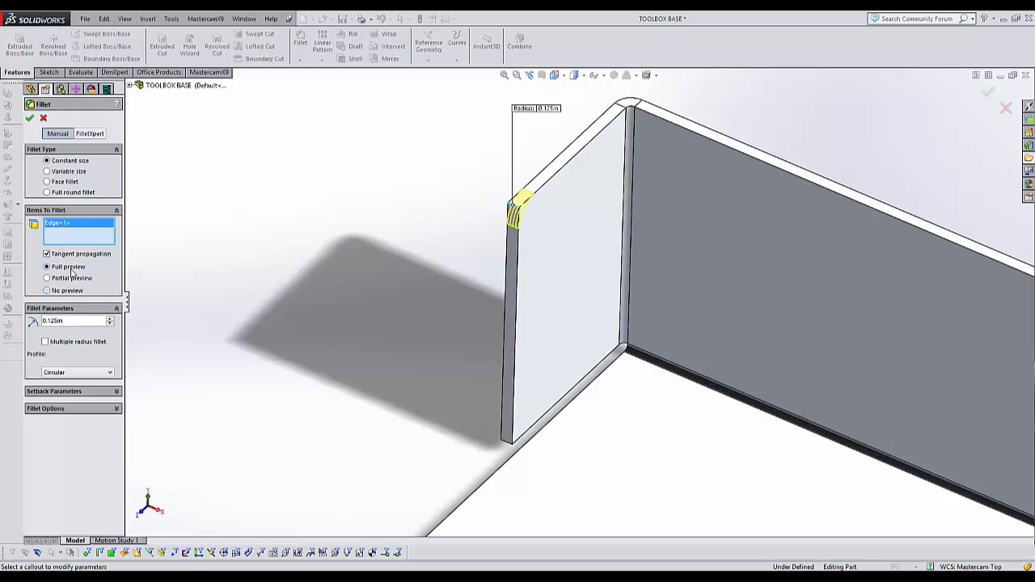
pyautogui.click(506, 444)
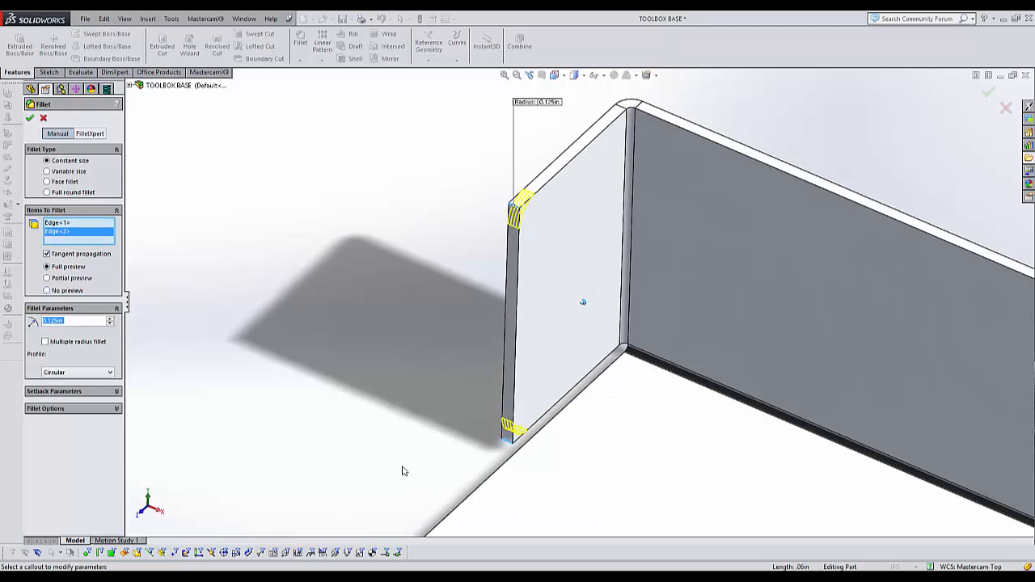
# Add the two free-end corner edges of the opposite wall's tab at the same end of the tray to the fillet
pyautogui.scroll(4, 402, 467)
pyautogui.moveTo(401, 466); pyautogui.dragTo(373, 455, button='middle')
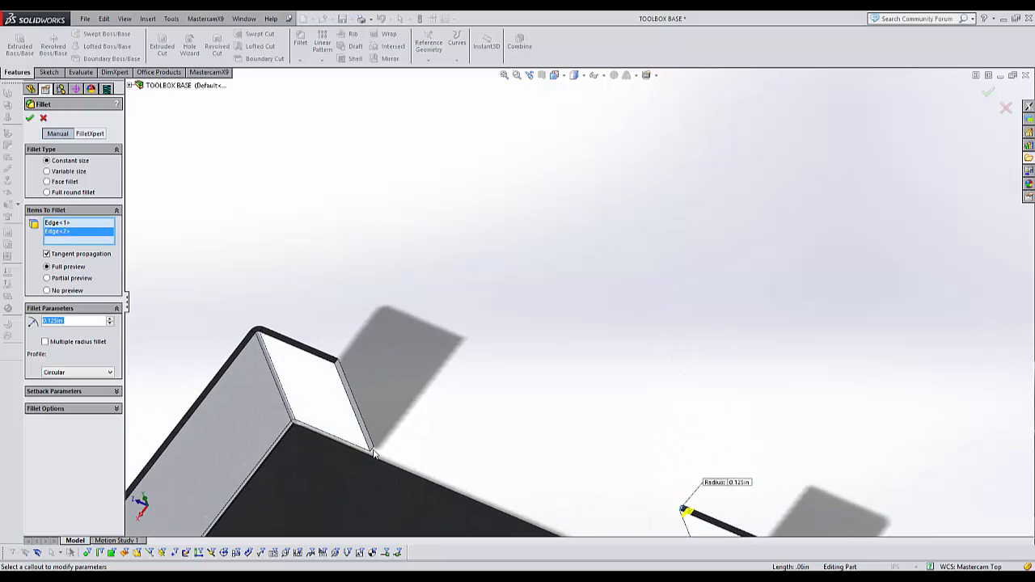
pyautogui.click(372, 452)
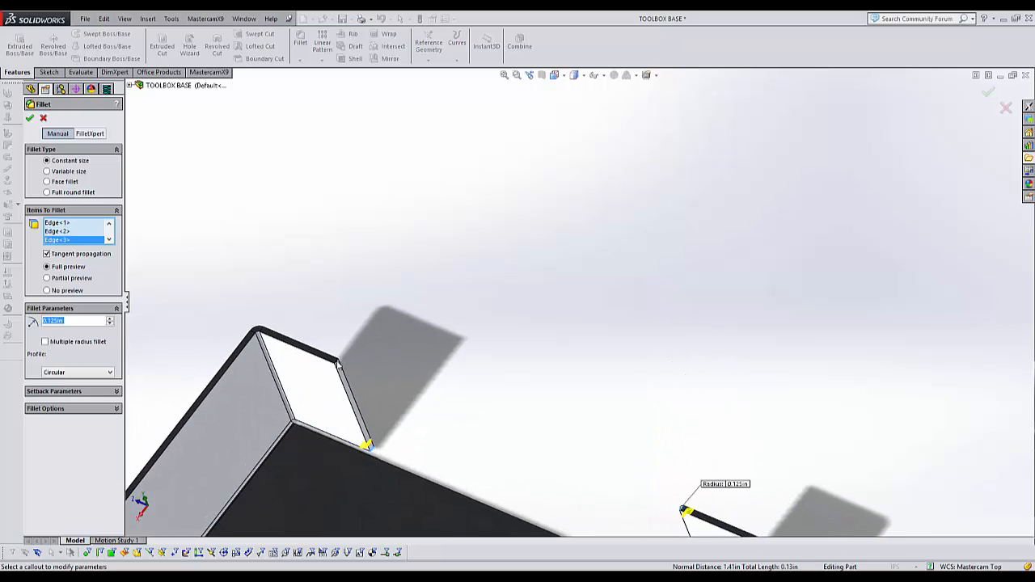
pyautogui.click(340, 368)
# Add the upper and lower corner edges of the tab at the other end of that same side wall to the fillet
pyautogui.moveTo(340, 367); pyautogui.dragTo(363, 390, button='middle')
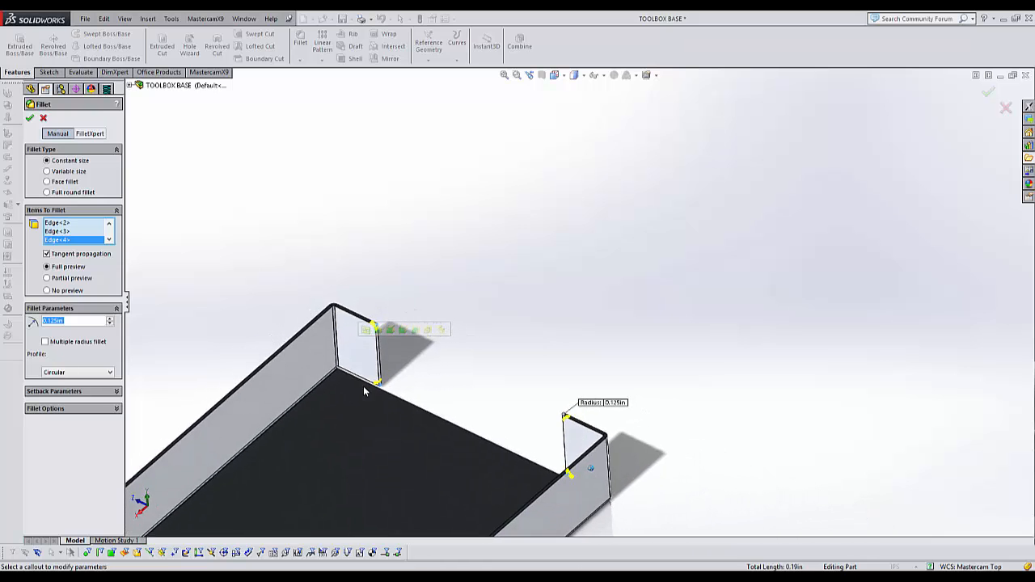
pyautogui.press('f')
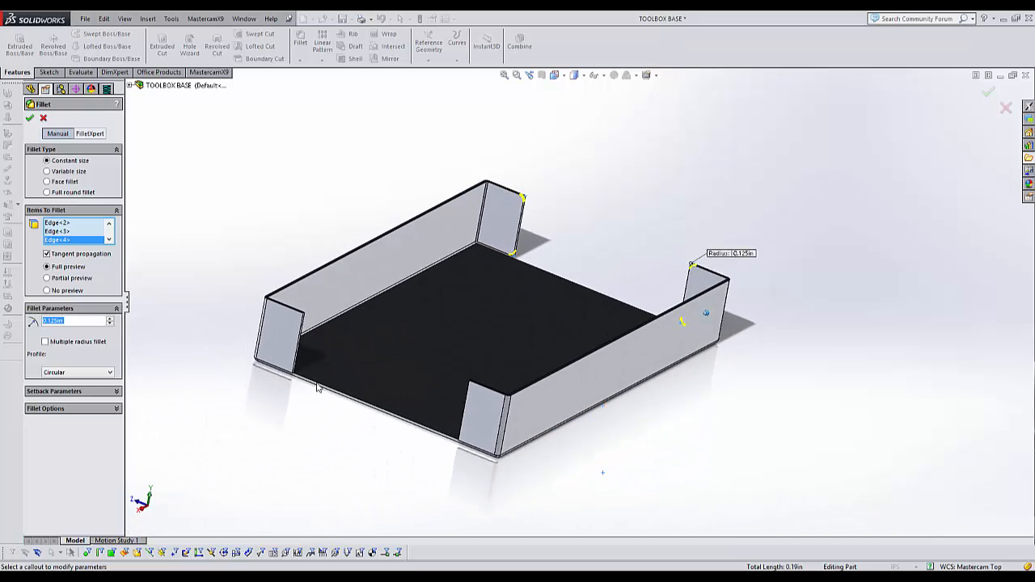
pyautogui.scroll(-8, 317, 387)
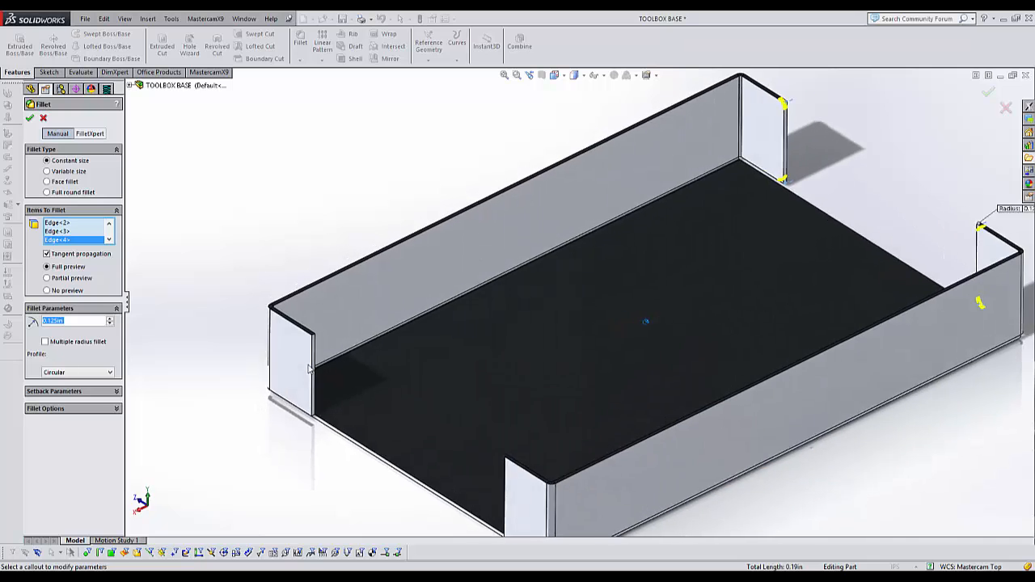
pyautogui.scroll(-8, 308, 368)
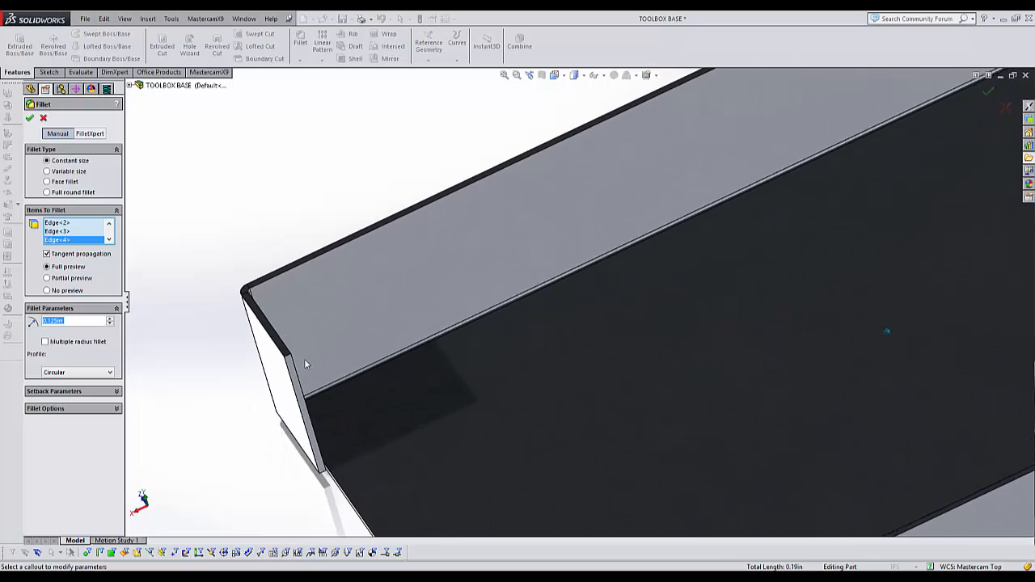
pyautogui.scroll(-1, 304, 364)
pyautogui.click(314, 436)
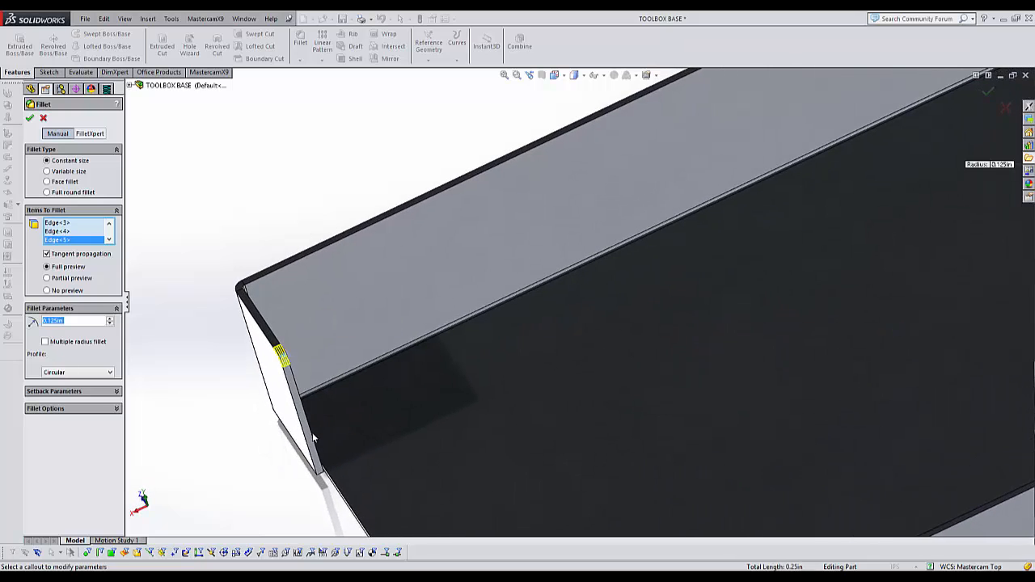
pyautogui.click(321, 473)
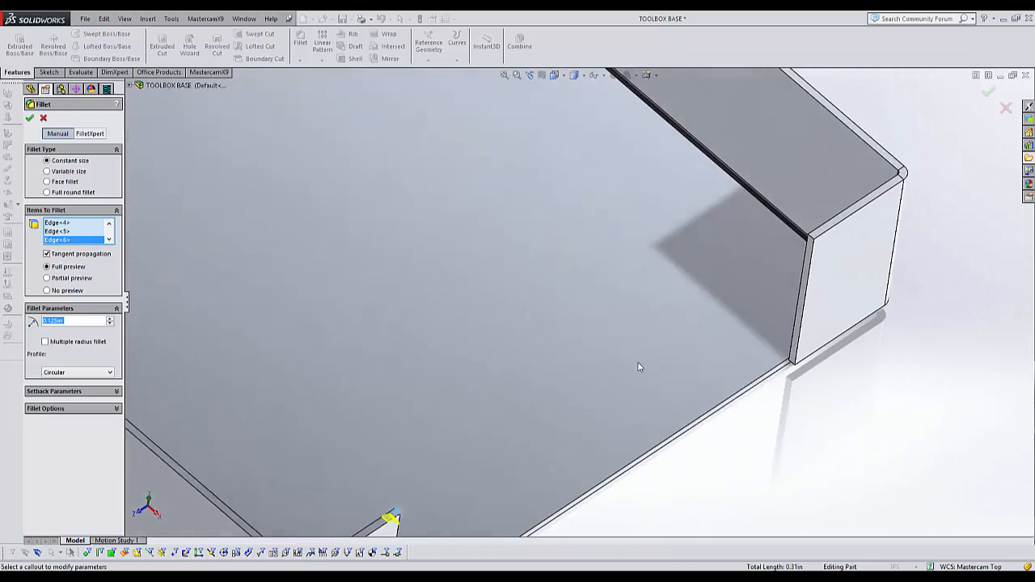
# Add the last remaining tab's two free-end corner edges, create the 0.125 in fillet, and save the part
pyautogui.click(696, 189)
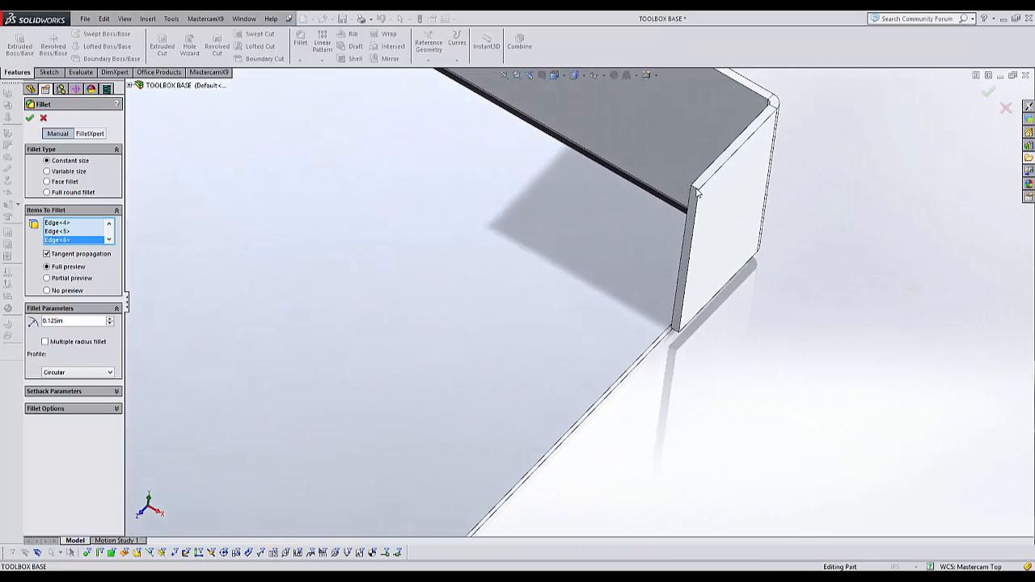
pyautogui.click(697, 191)
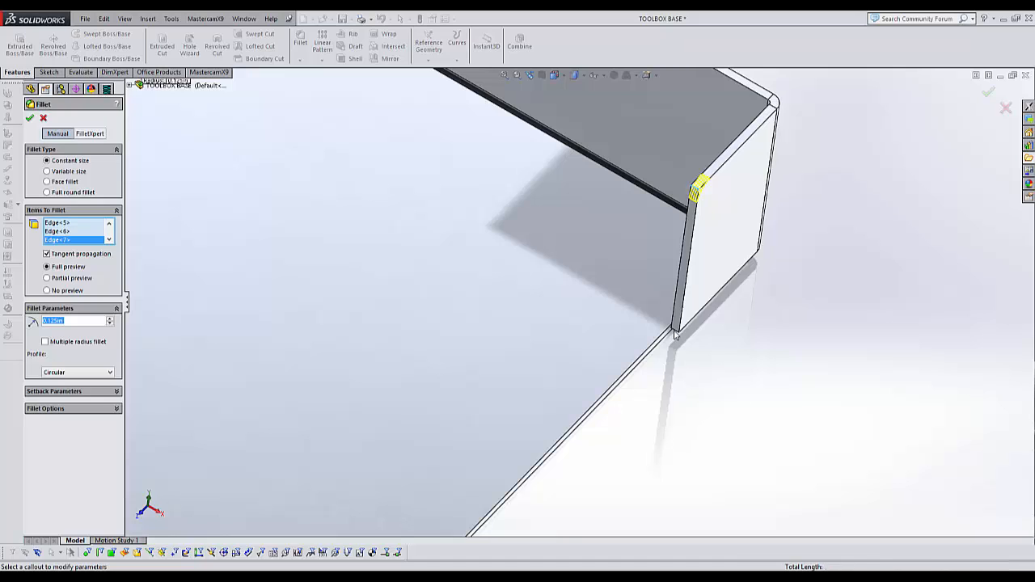
pyautogui.click(676, 332)
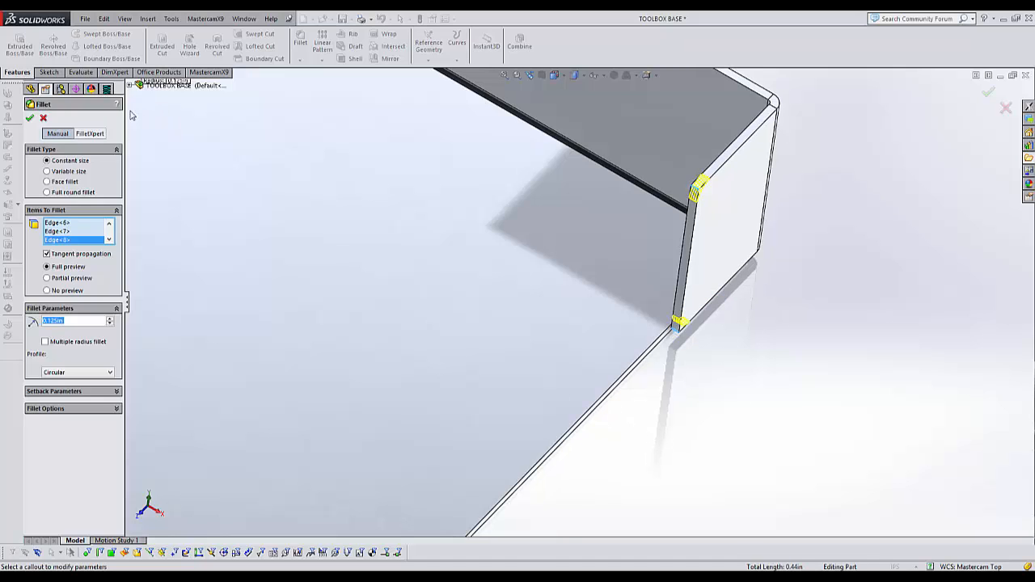
pyautogui.click(30, 117)
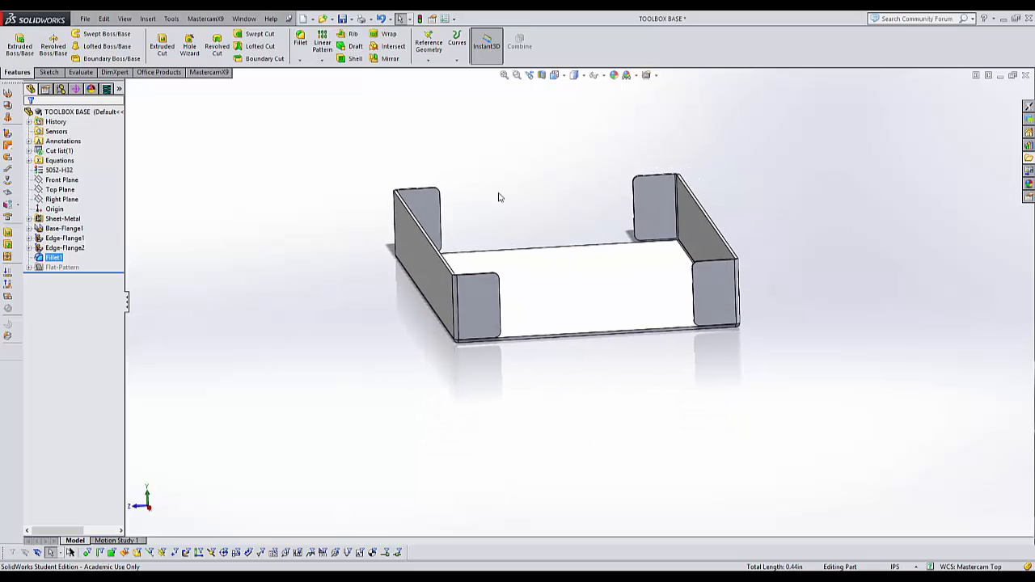
pyautogui.click(342, 18)
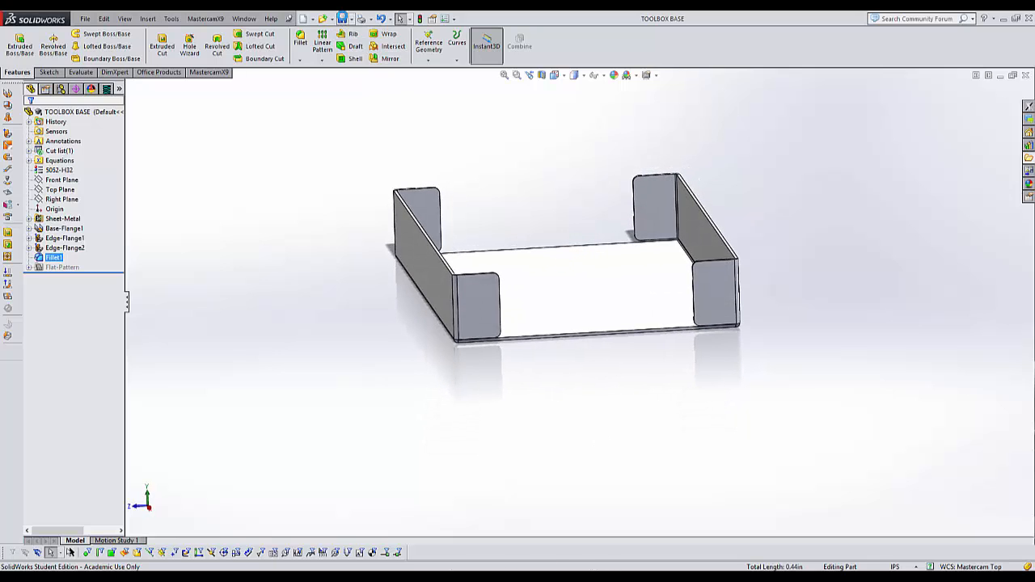